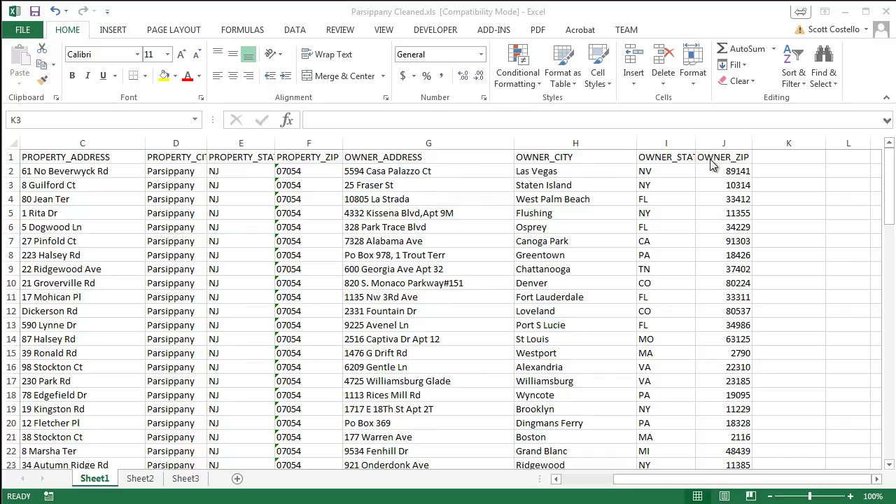
Step: Add a Campaign Name column in K and fill 'OOSO Campaign #1' down through row 89
left_click_drag(600, 486, 642, 483)
left_click(799, 161)
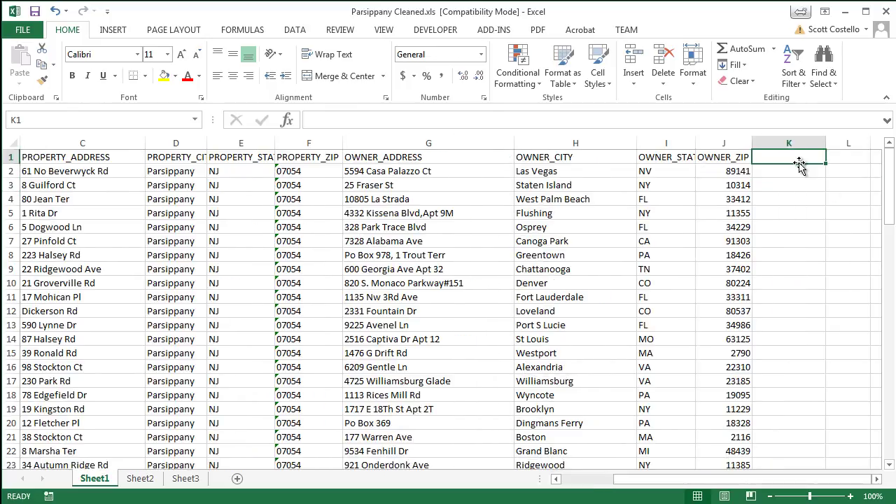
type("Cam")
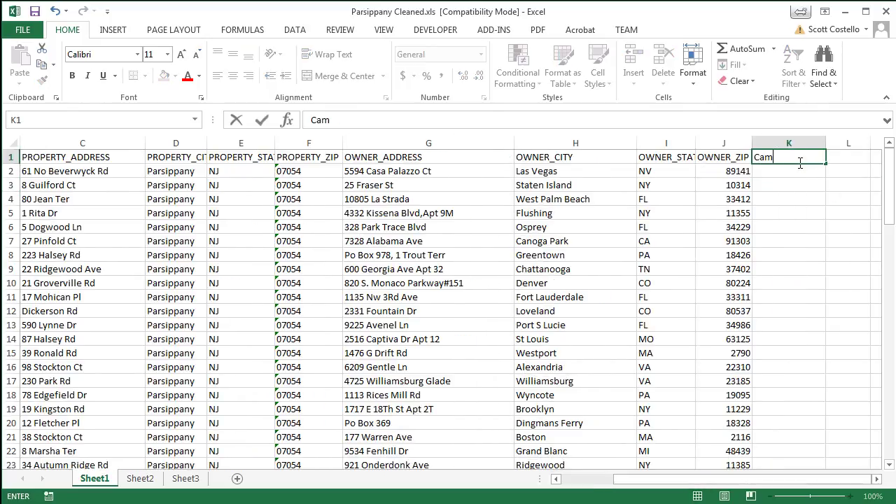
type("paign Name")
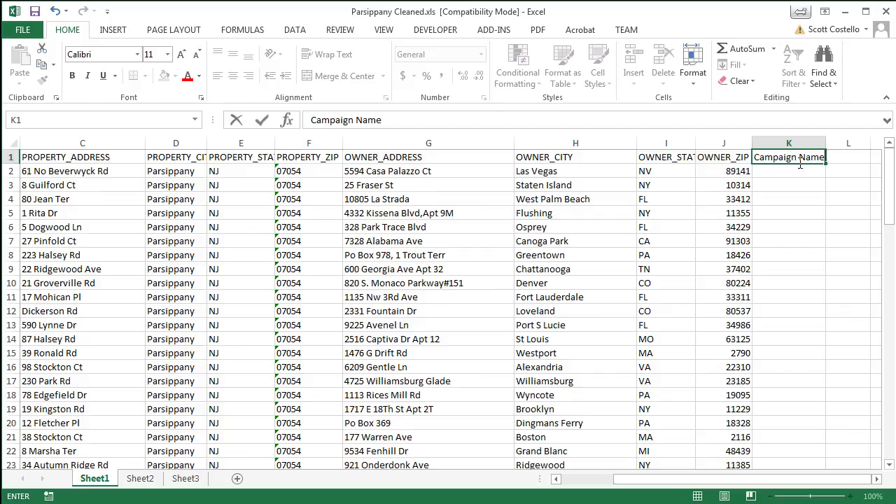
left_click(790, 173)
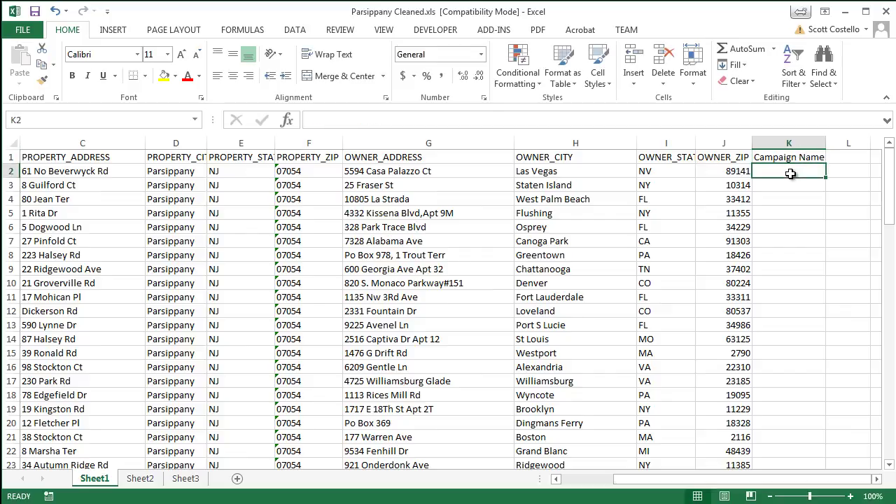
type("OO")
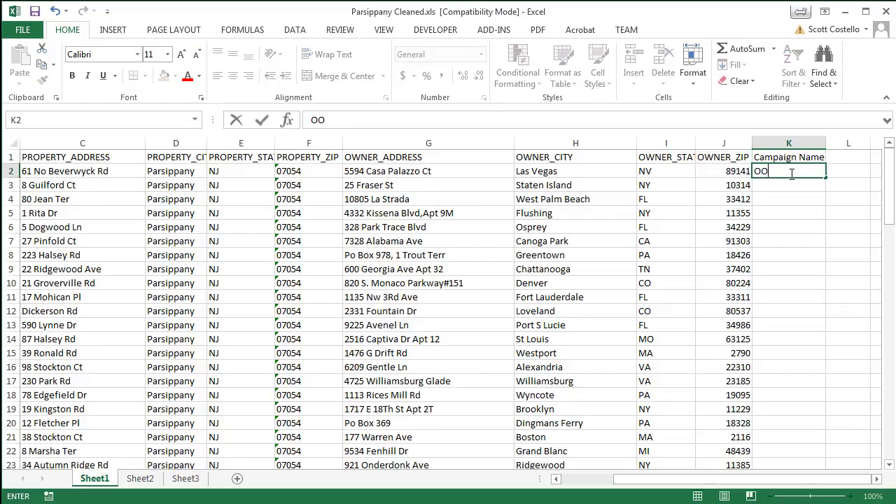
type("SO Campaign #1")
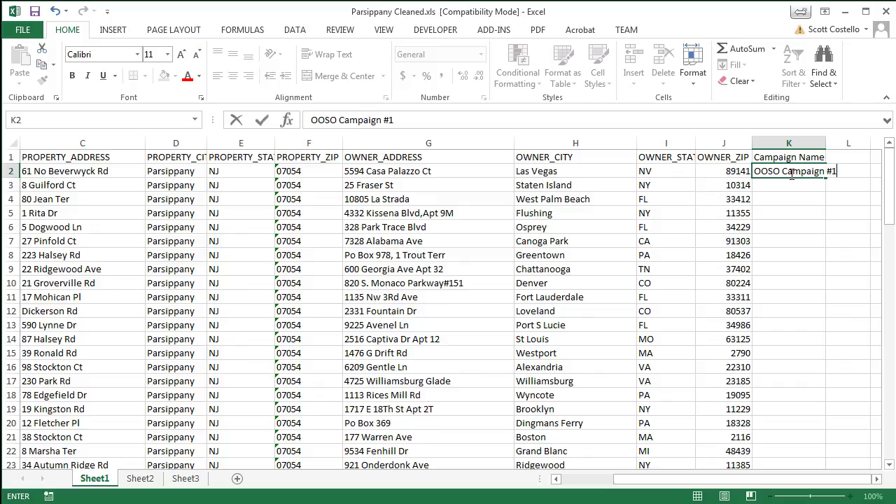
key("ctrl+Return")
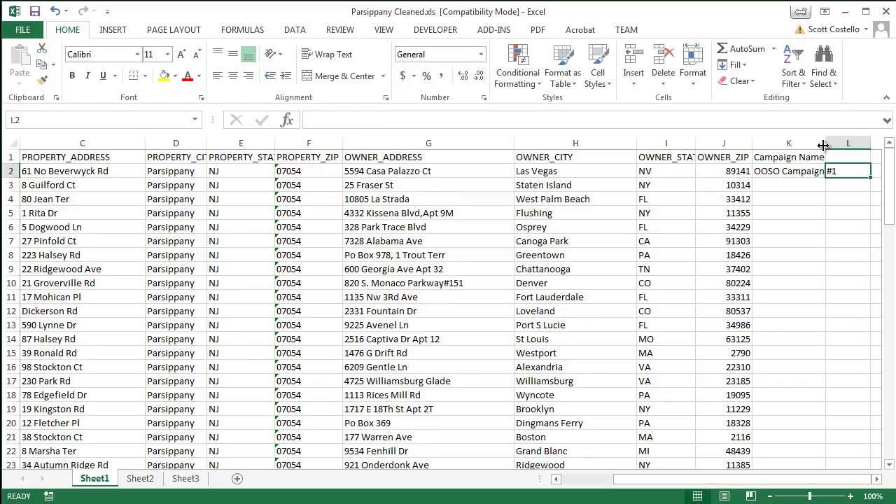
left_click_drag(825, 144, 846, 144)
key("ctrl+c")
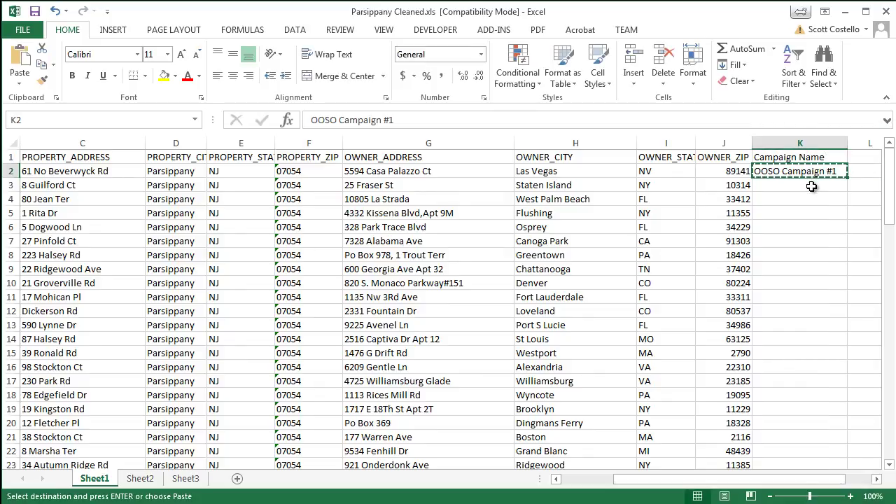
left_click(811, 186)
key("shift+Down")
key("shift+Down")
key("shift+Down")
key("shift+Down")
key("shift+Down")
key("shift+Down")
key("shift+Down")
key("shift+Down")
key("shift+Down")
key("shift+Down")
key("shift+Down")
key("shift+Down")
key("shift+Down")
key("shift+Down")
key("shift+Down")
key("shift+Down")
key("shift+Down")
key("shift+Down")
key("shift+Down")
key("shift+Down")
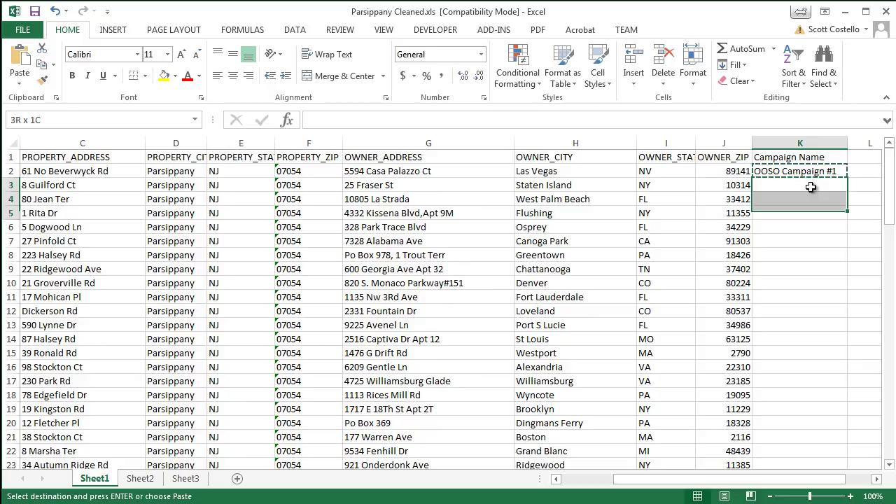
key("shift+Down")
key("shift+Down")
key("shift+Down")
key("shift+Down")
key("shift+Down")
key("shift+Down")
key("shift+Down")
key("shift+Down")
key("shift+Down")
key("shift+Down")
key("shift+Down")
key("shift+Down")
key("shift+Down")
key("shift+Down")
key("shift+Down")
key("shift+Down")
key("shift+Down")
key("shift+Down")
key("shift+Down")
key("shift+Down")
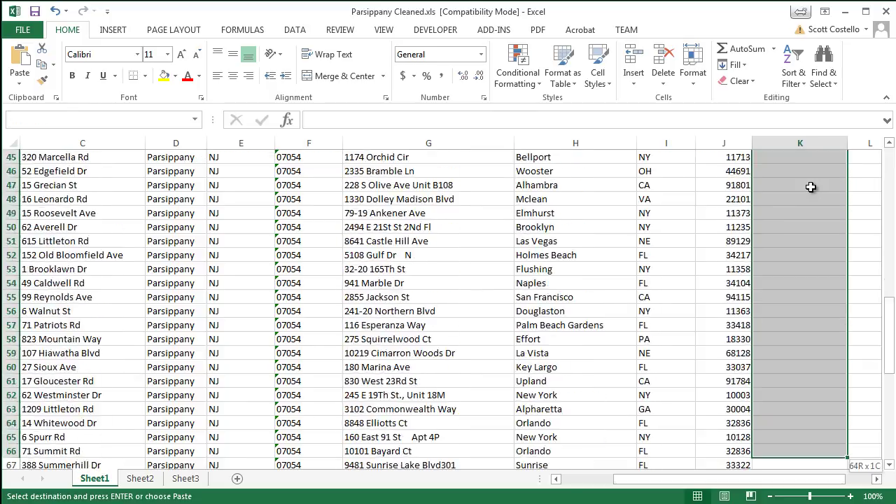
key("shift+Down")
key("shift+Down")
key("shift+Down")
key("shift+Down")
key("shift+Down")
key("shift+Down")
key("shift+Down")
key("shift+Down")
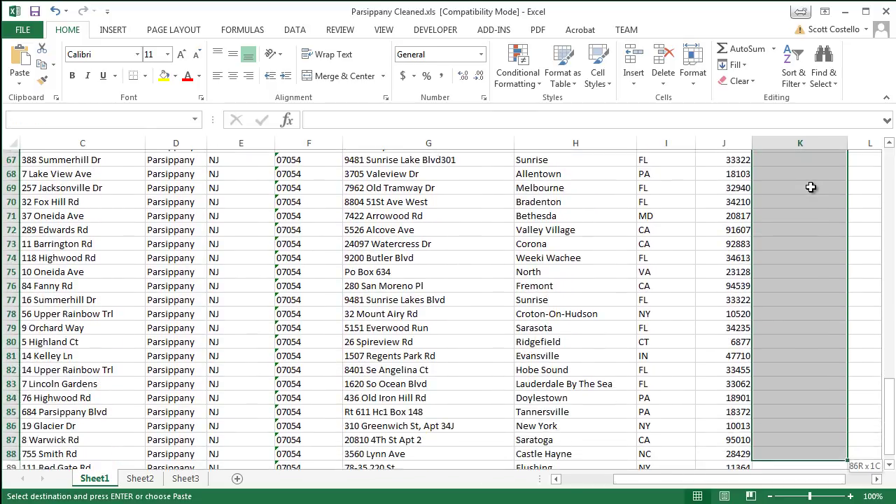
key("shift+Up")
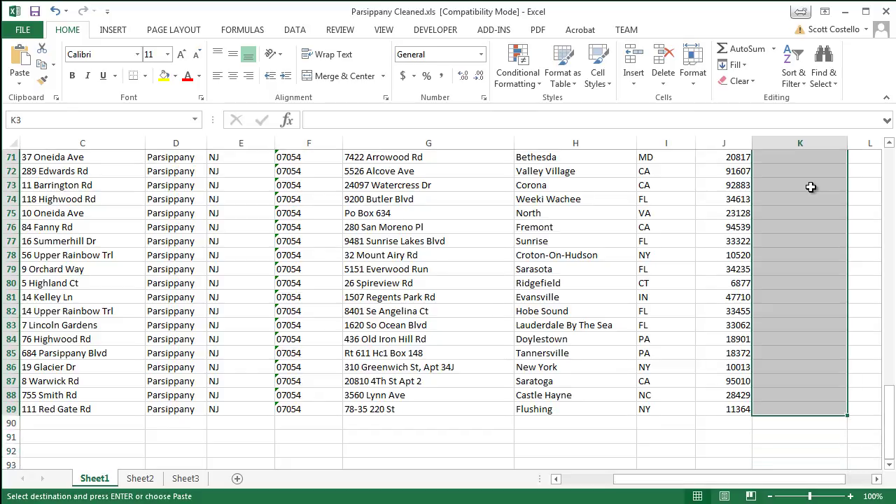
key("ctrl+v")
scroll(810, 187, "up", 20)
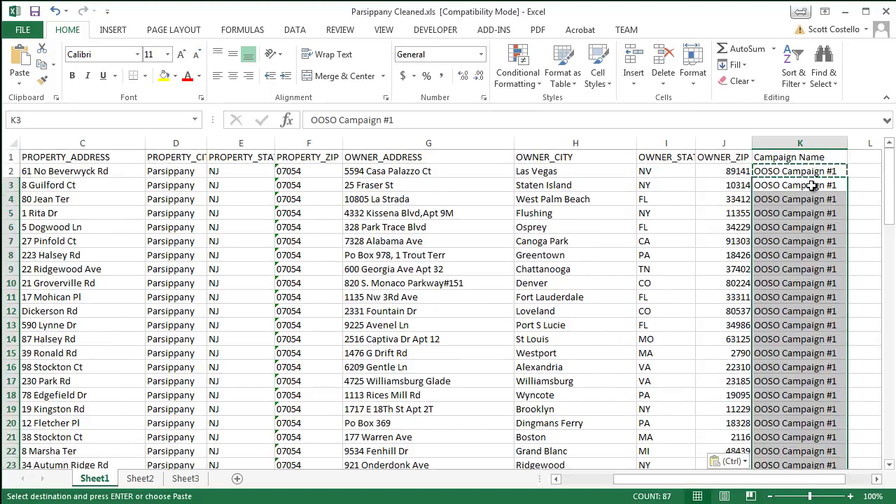
Step: Head column L with 'Template' and widen the column
left_click(874, 170)
left_click_drag(790, 482, 805, 482)
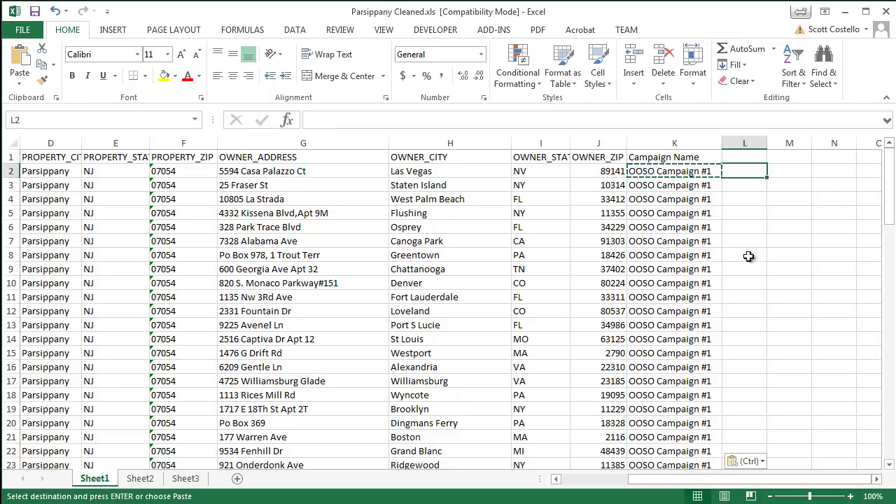
left_click(744, 255)
left_click(745, 160)
key("Escape")
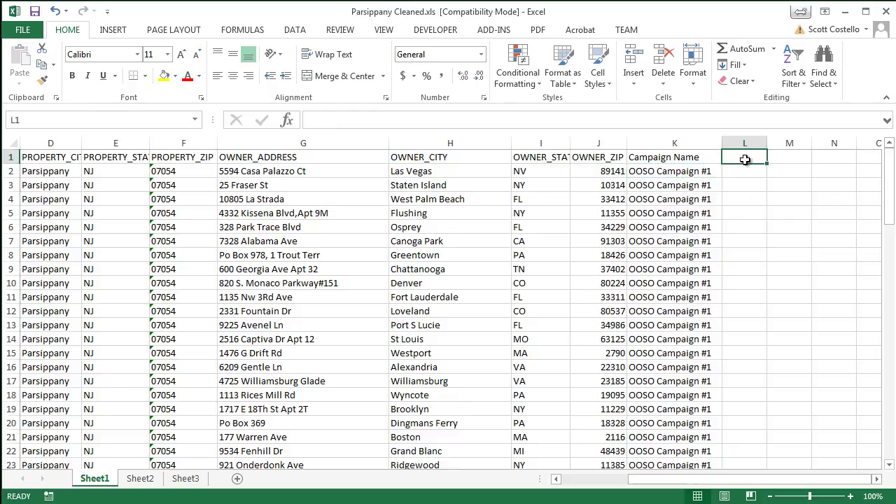
type("Template")
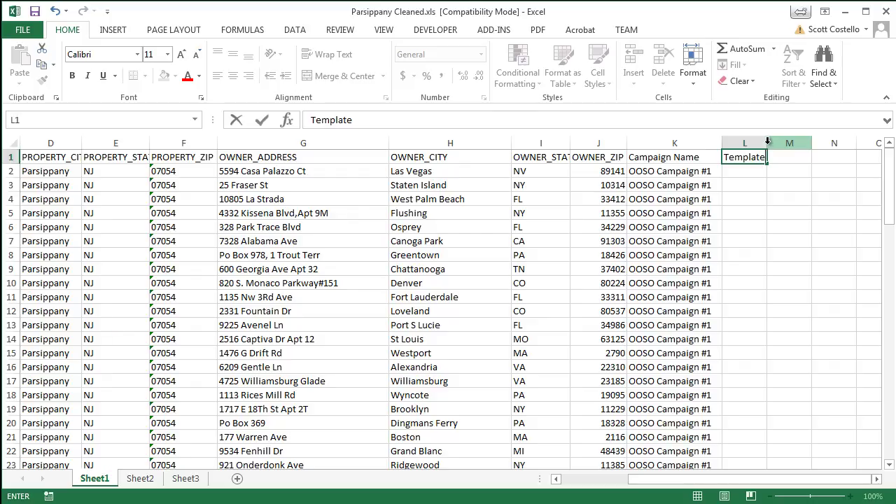
left_click(780, 159)
left_click_drag(767, 142, 797, 142)
left_click(757, 173)
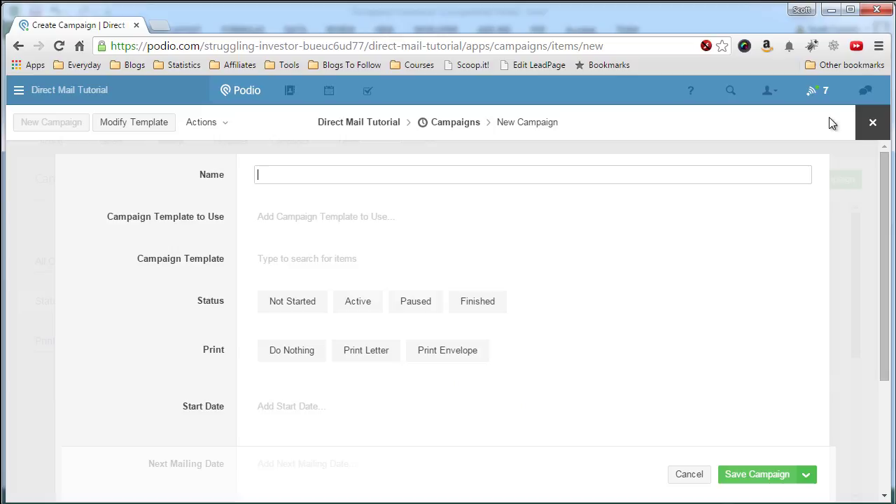
Step: Discard the unsaved New Campaign form and switch to the Templates app listing Probate Campaign #1
left_click(873, 119)
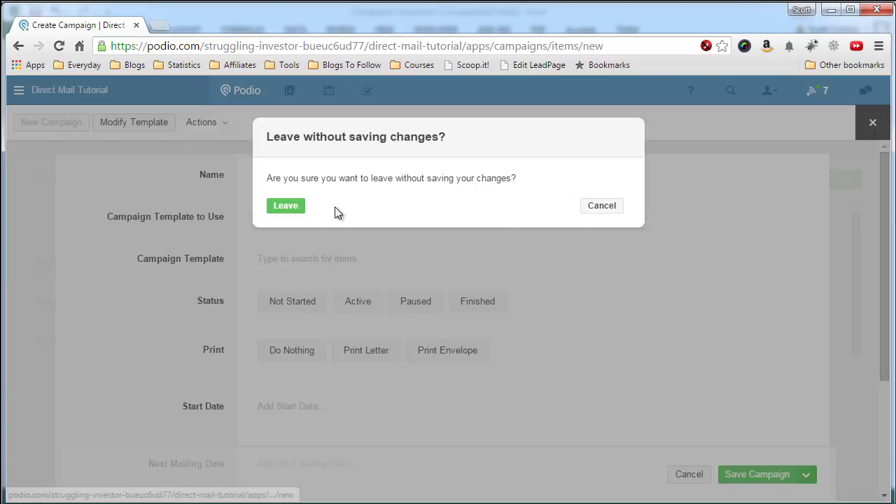
left_click(280, 201)
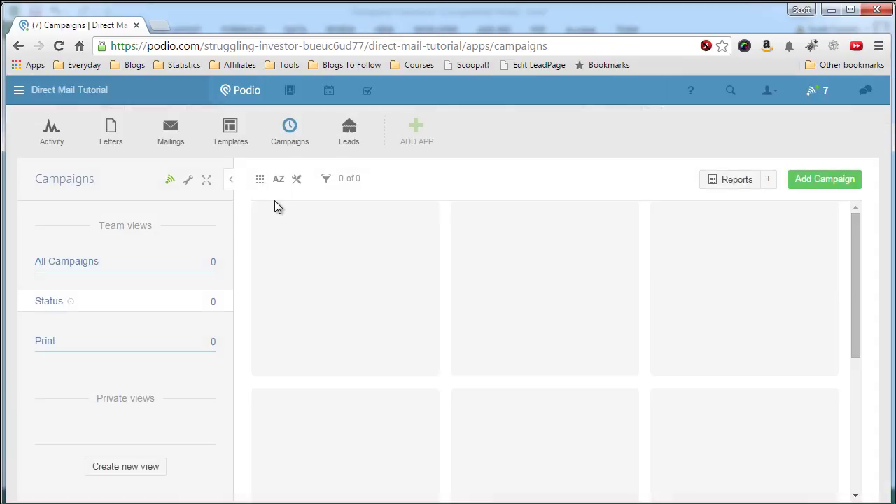
left_click(236, 144)
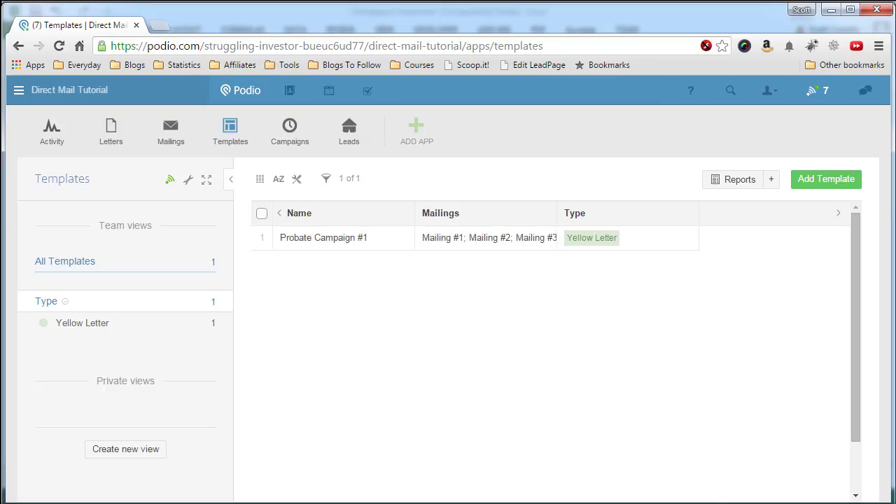
Step: Enter 'Probate Campaign #1' as the first lead's template in L2 and autofit column L
key("alt+Tab")
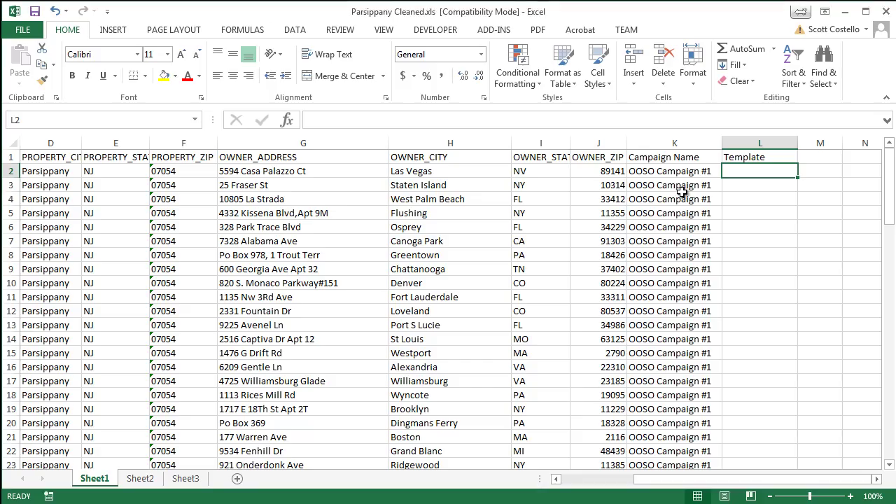
type("Probate")
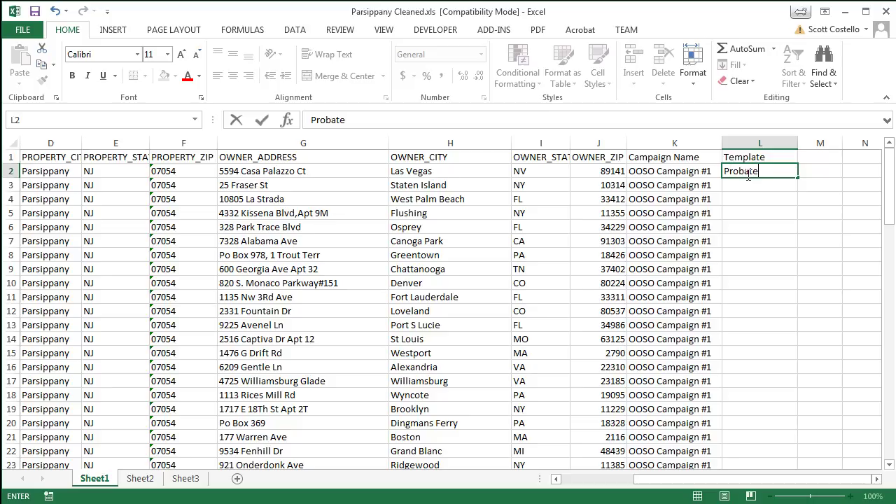
type(" Campaign")
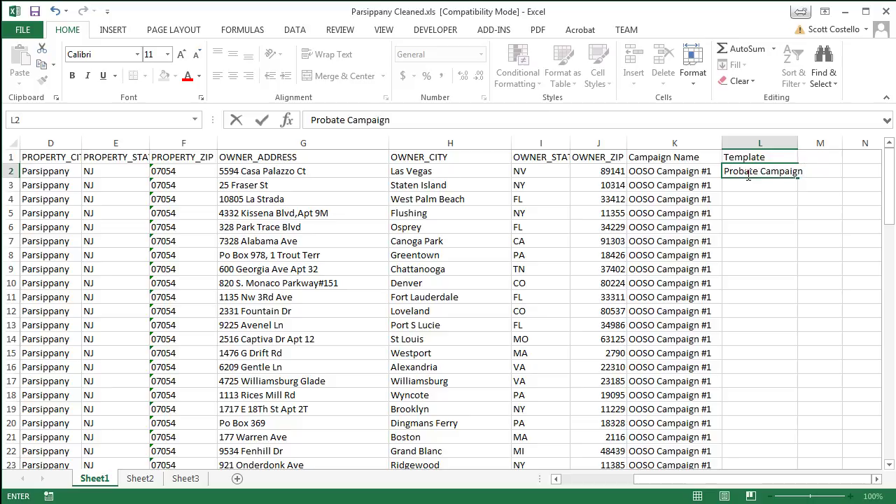
key("BackSpace")
key("BackSpace")
type("ign #1")
double_click(797, 143)
left_click(796, 141)
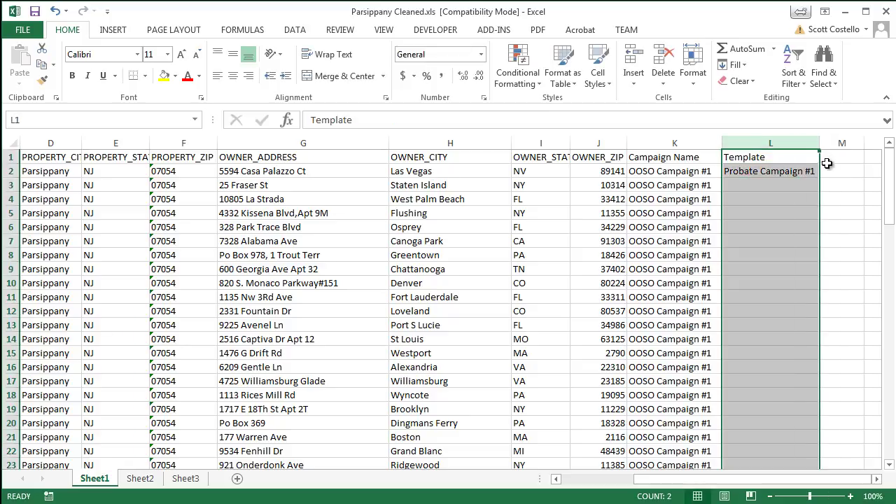
Step: Add a 'Start Date' header in M1 with 10/23/2015 in M2
left_click(829, 161)
type("Start Date")
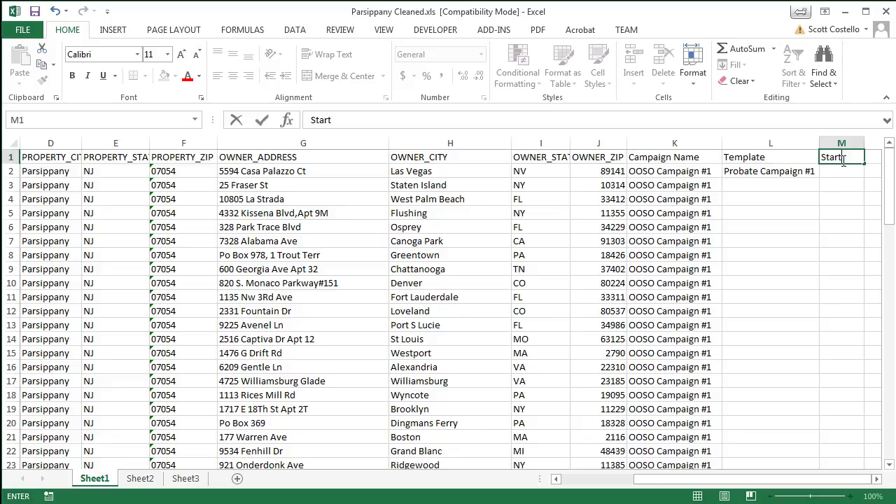
left_click(829, 173)
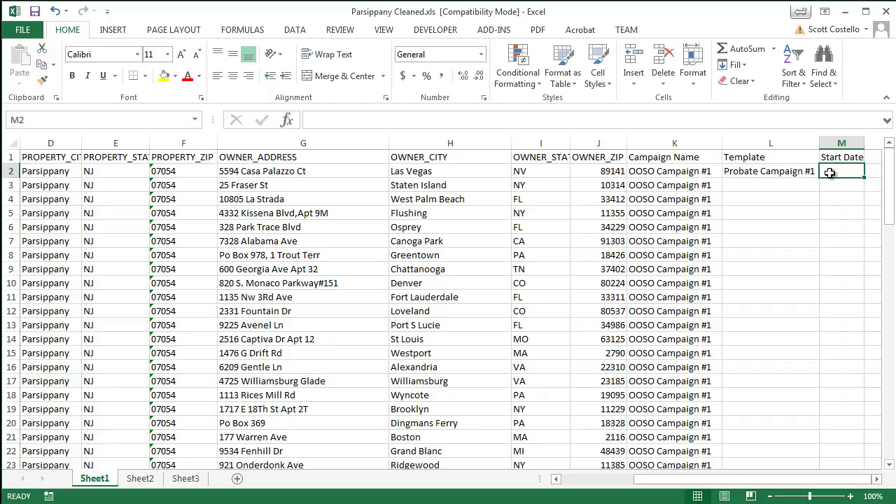
type("10")
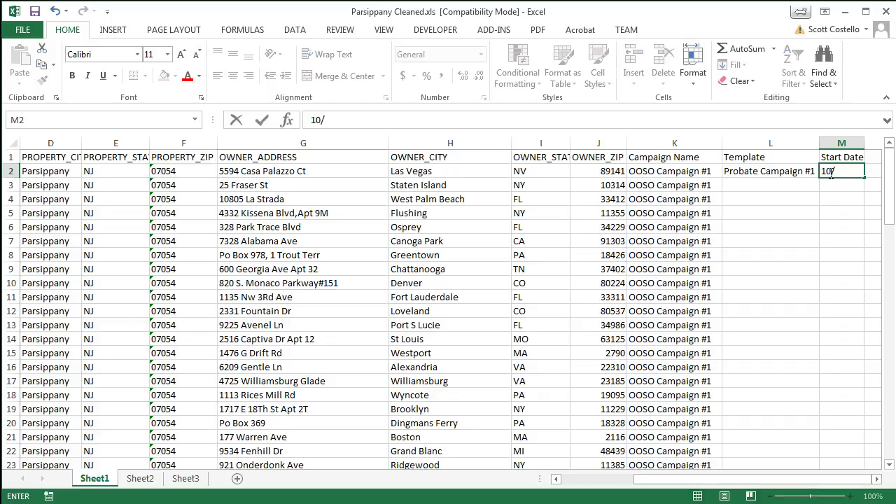
type("/23/20")
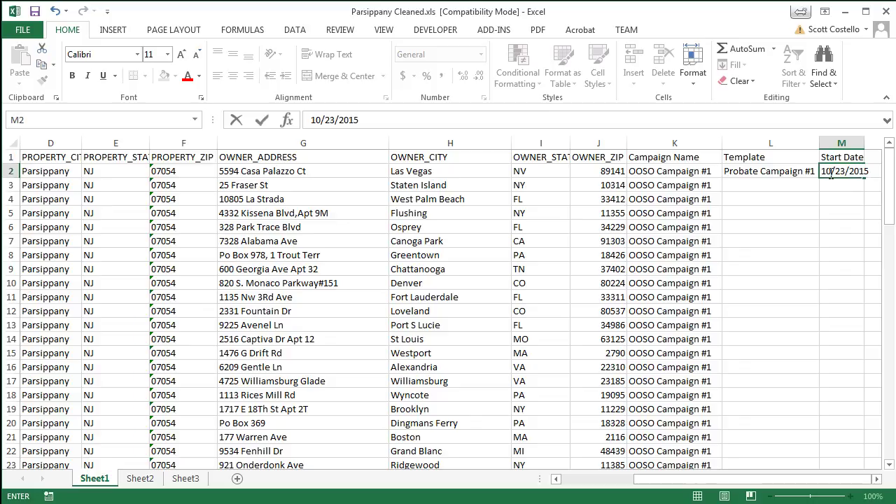
type("15")
key("Return")
Step: Copy Probate Campaign #1 and 10/23/2015 from row 2 into columns L and M through row 89
left_click_drag(784, 171, 836, 171)
right_click(836, 171)
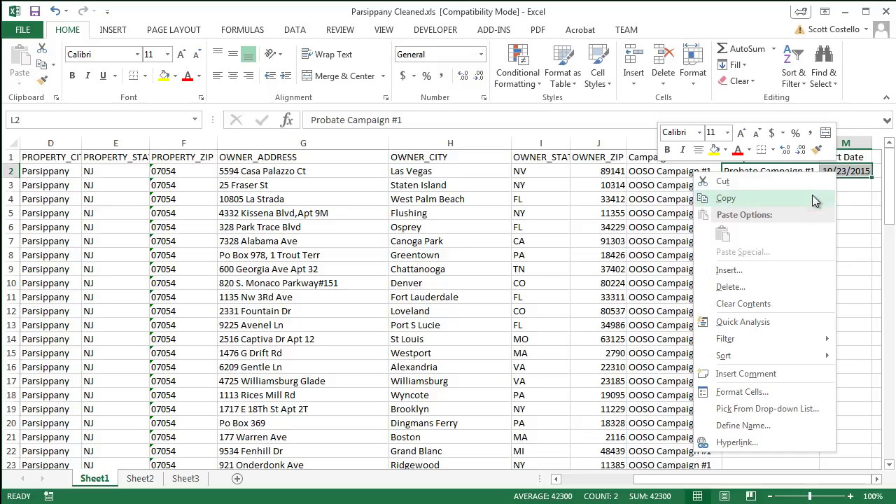
left_click(816, 196)
left_click_drag(772, 187, 832, 435)
right_click(834, 435)
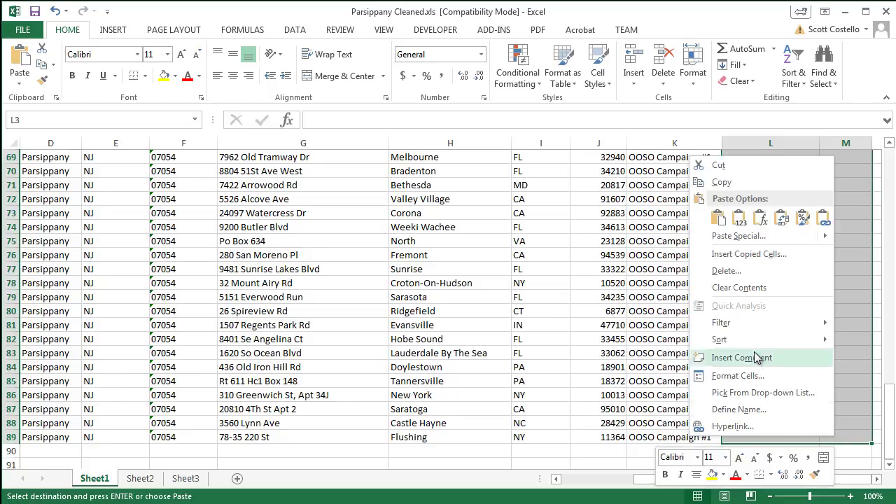
left_click(718, 219)
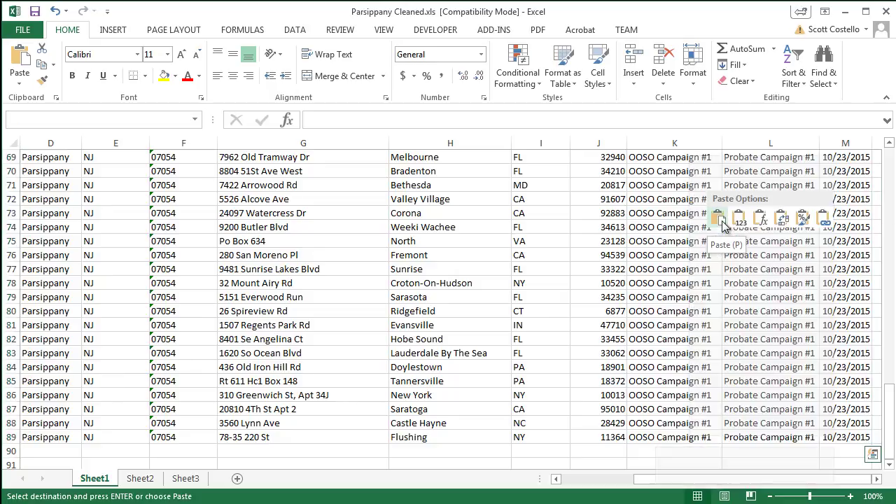
Step: Check the pasted template and start date values across the lead rows
scroll(725, 224, "up", 20)
left_click(740, 240)
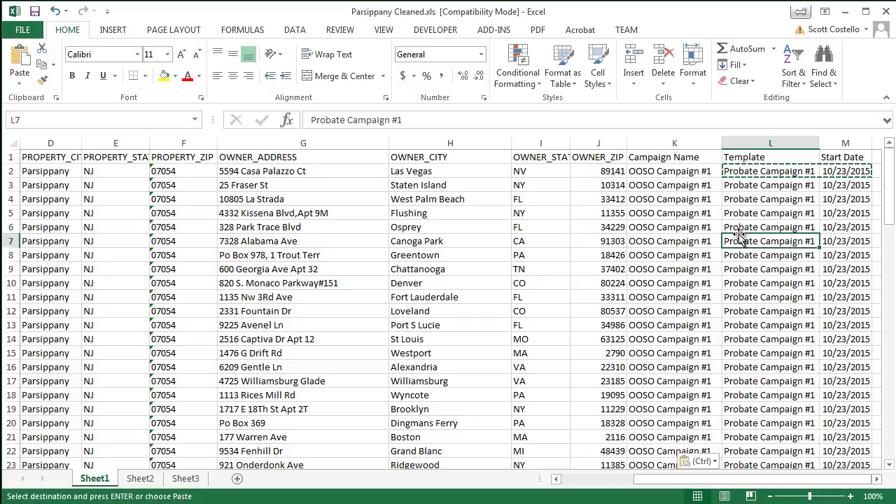
left_click_drag(691, 172, 826, 172)
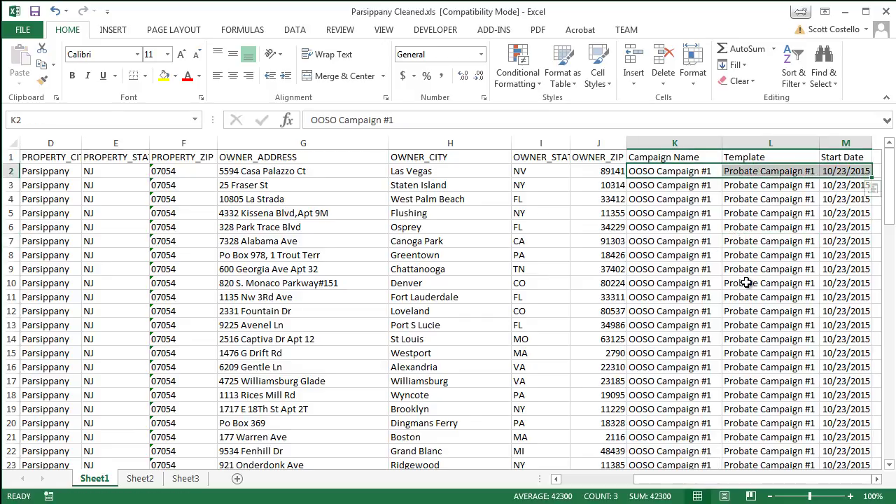
left_click(731, 202)
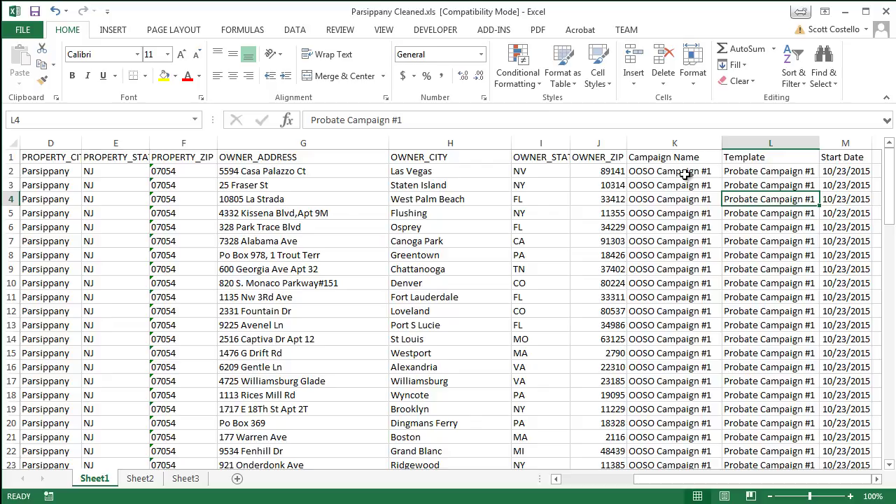
left_click(753, 174)
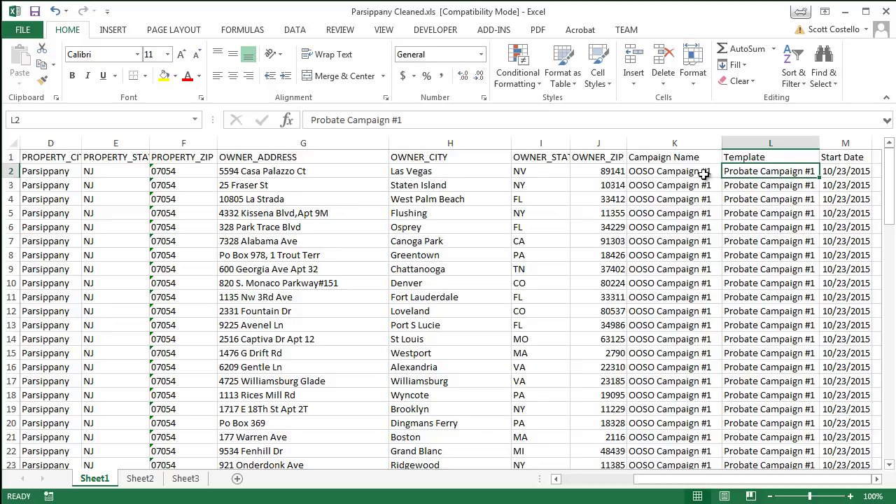
scroll(765, 358, "down", 17)
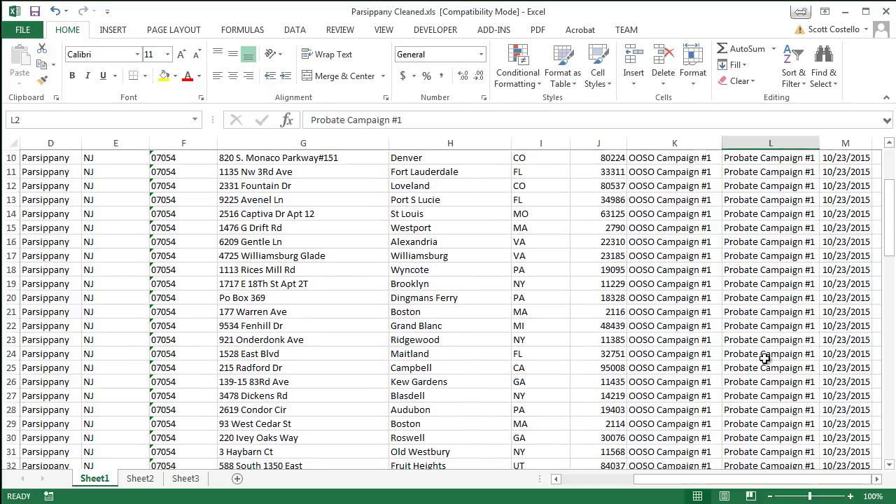
scroll(765, 358, "down", 8)
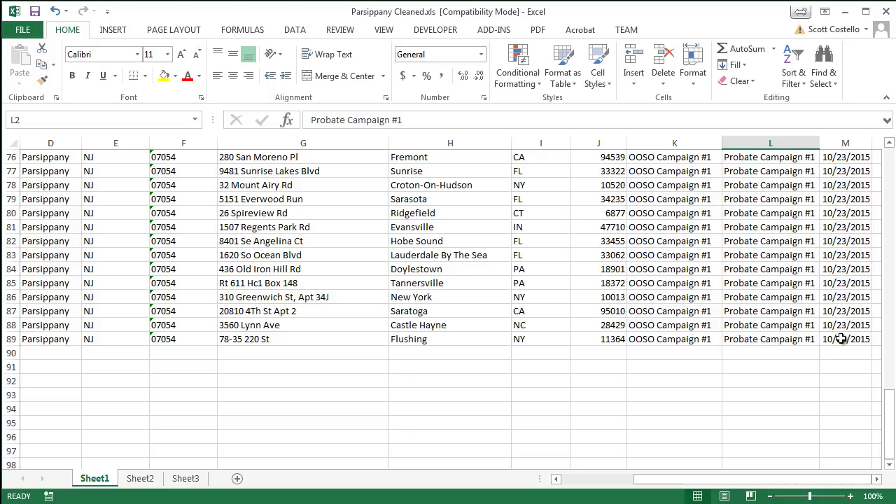
scroll(841, 338, "up", 20)
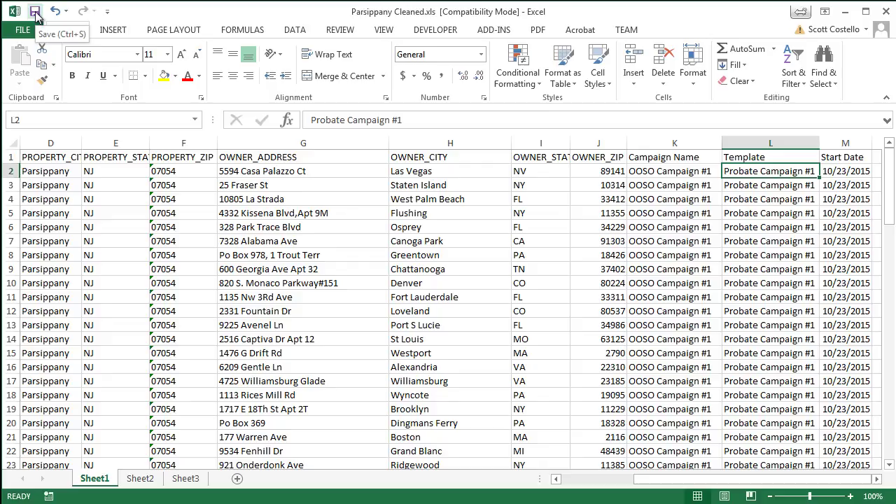
Step: Save the workbook to the Desktop as Parsippany Cleaned.xls in Excel 97-2003 format
left_click(28, 31)
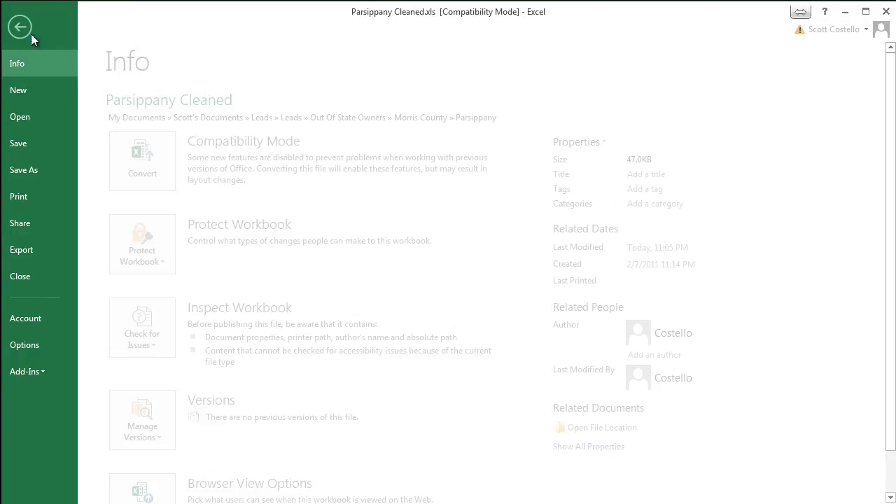
left_click(37, 169)
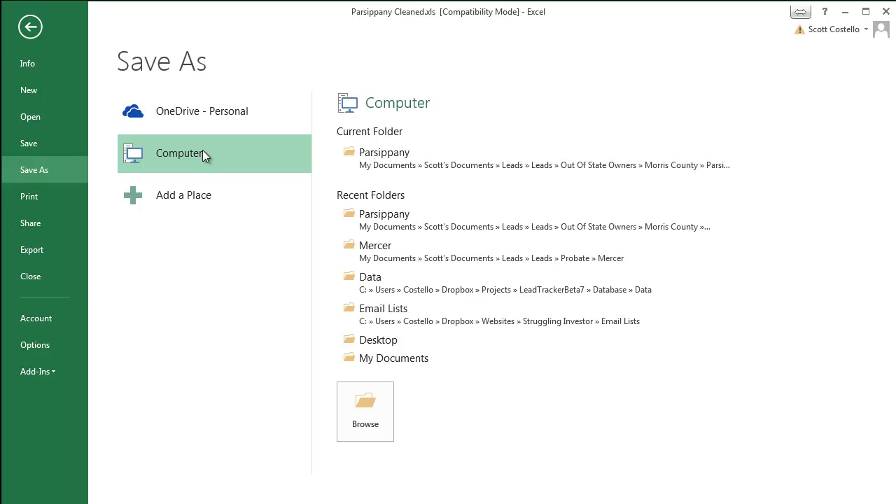
left_click(397, 340)
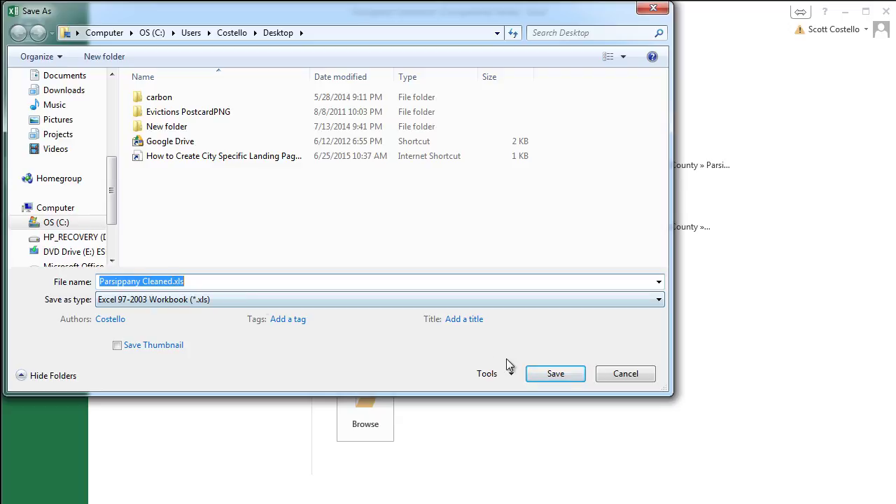
left_click(542, 374)
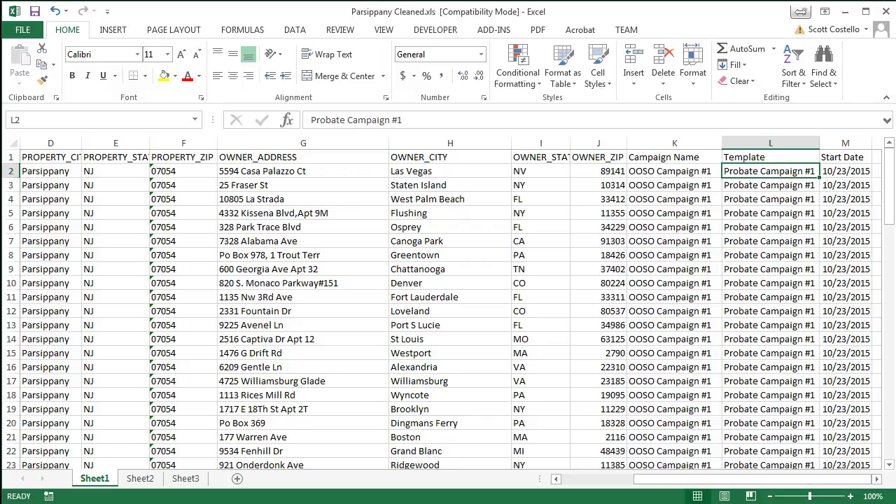
Step: In Podio's Leads app, choose Excel Import from the app's settings menu
key("alt+Tab")
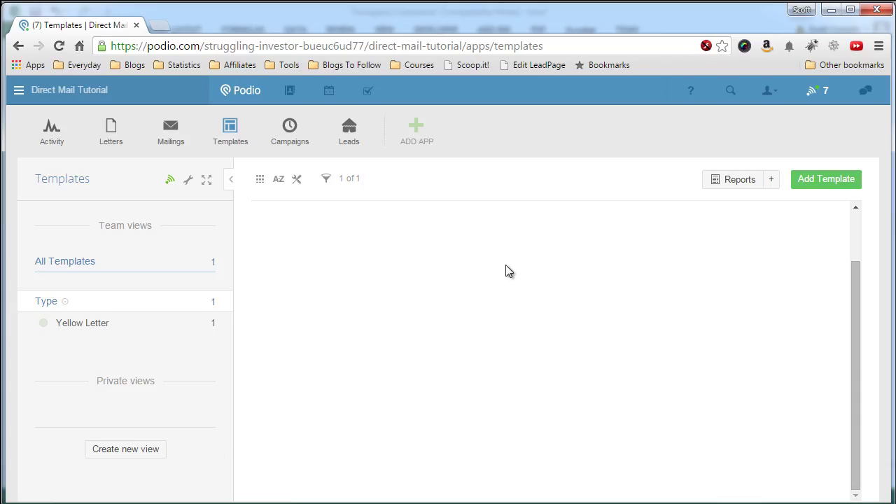
left_click(348, 139)
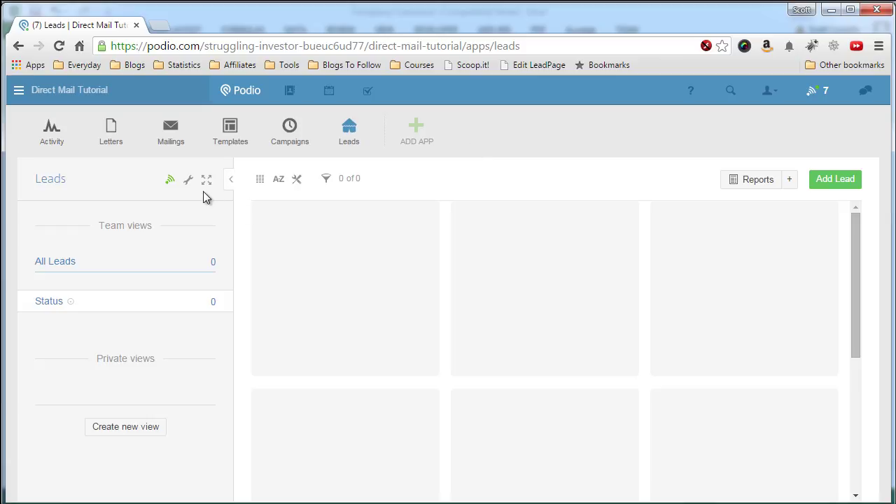
left_click(187, 182)
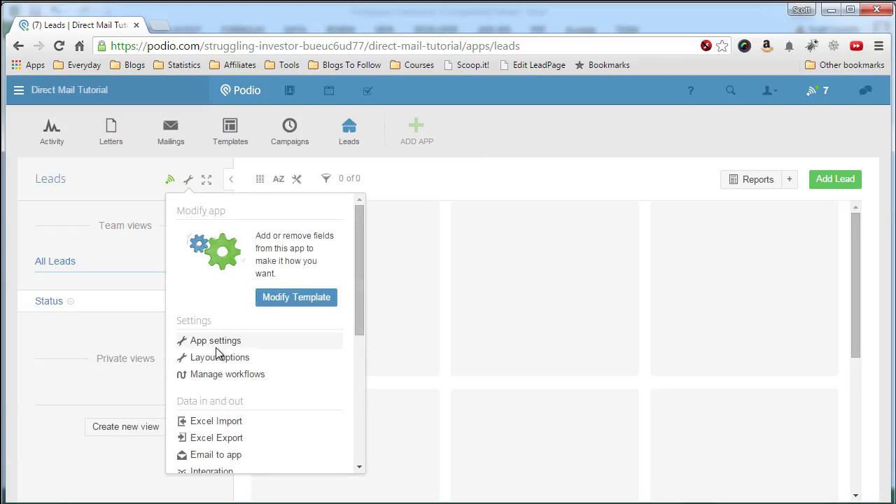
scroll(203, 352, "down", 1)
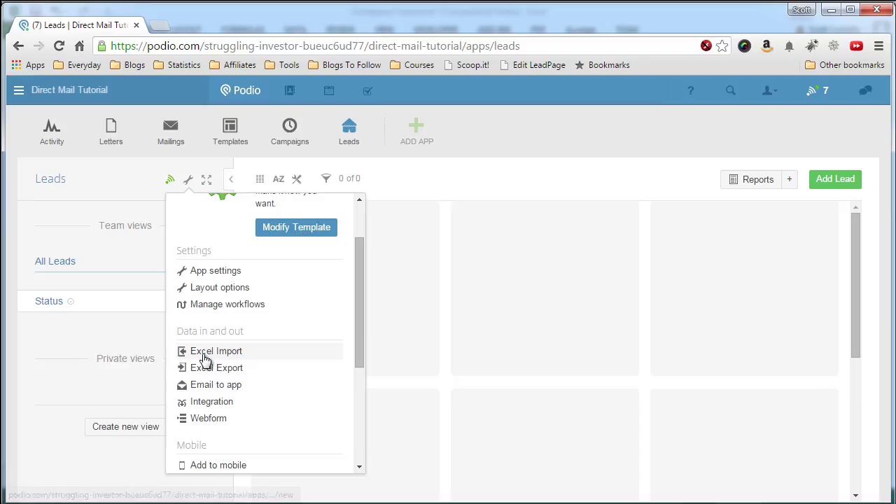
left_click(204, 352)
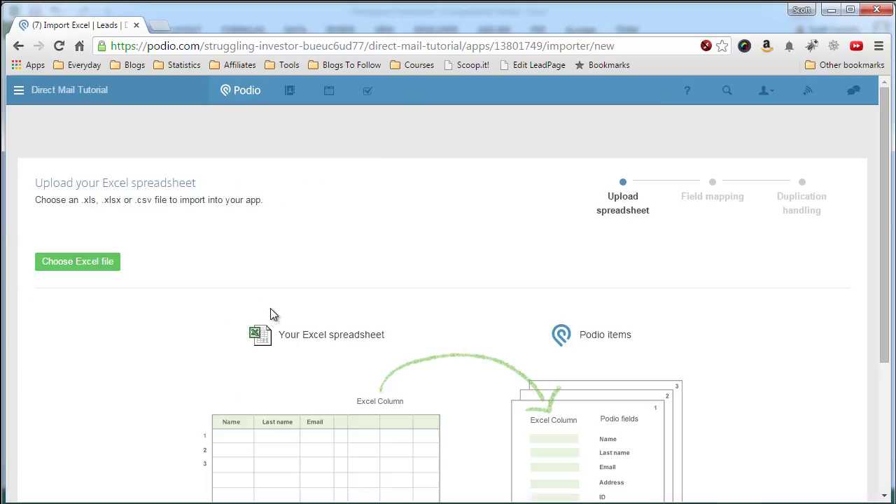
scroll(172, 298, "down", 2)
scroll(172, 297, "up", 1)
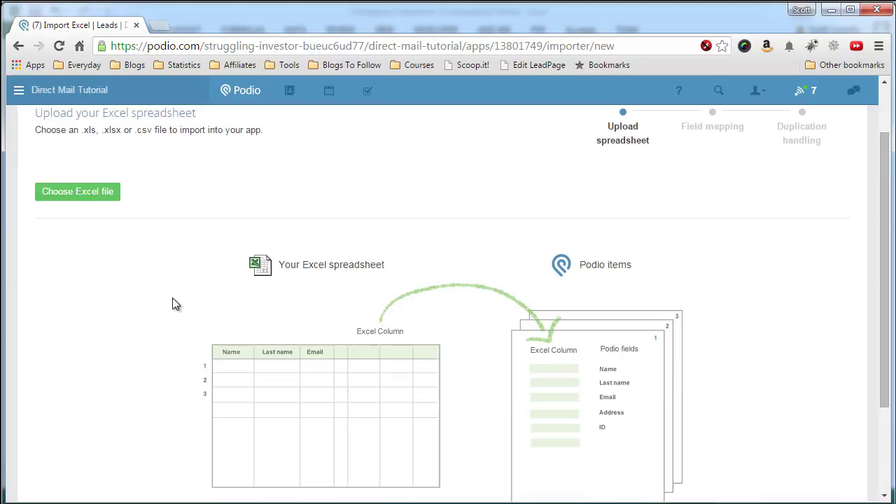
Step: Upload Parsippany Cleaned.xls from the Desktop into the Leads importer
left_click(89, 200)
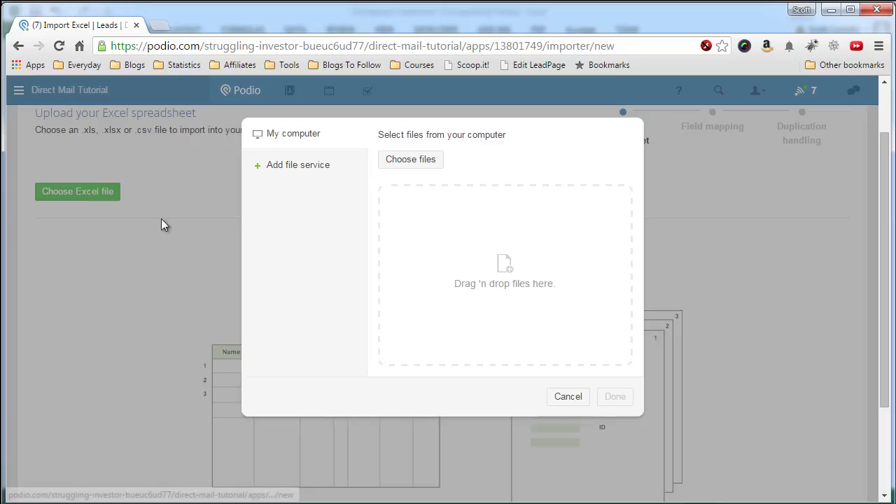
left_click(416, 161)
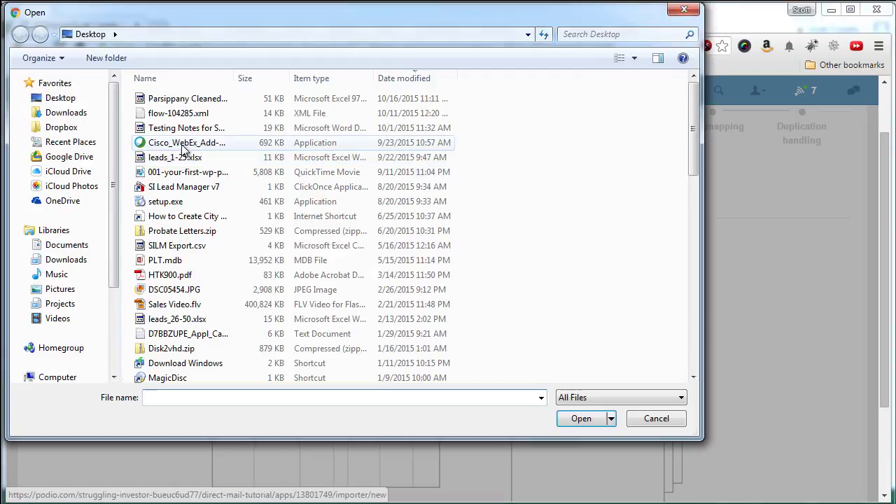
left_click(61, 105)
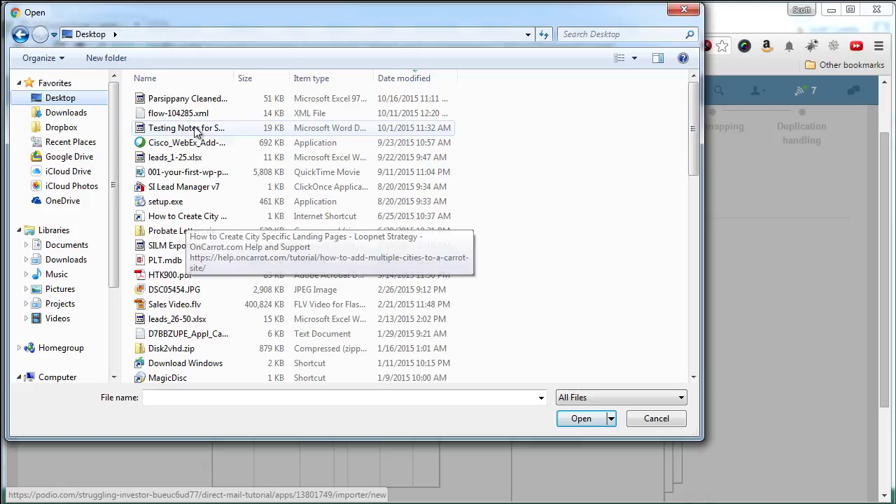
left_click(199, 82)
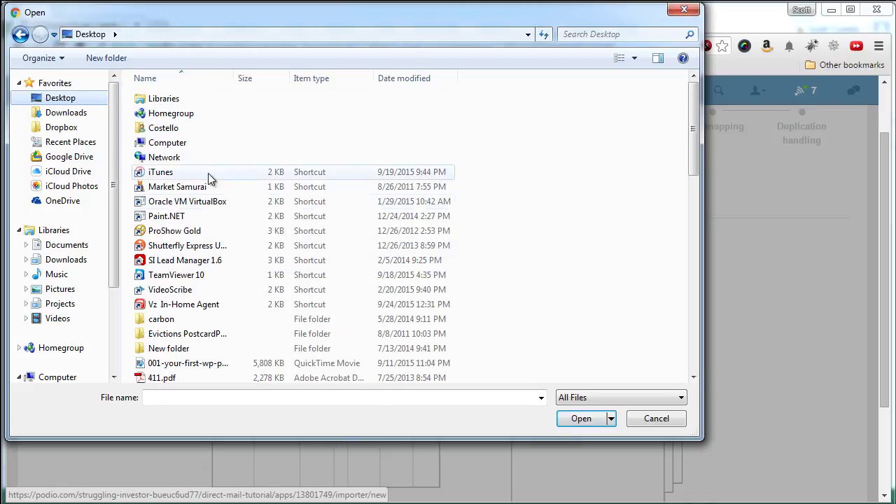
left_click(208, 215)
scroll(207, 214, "down", 10)
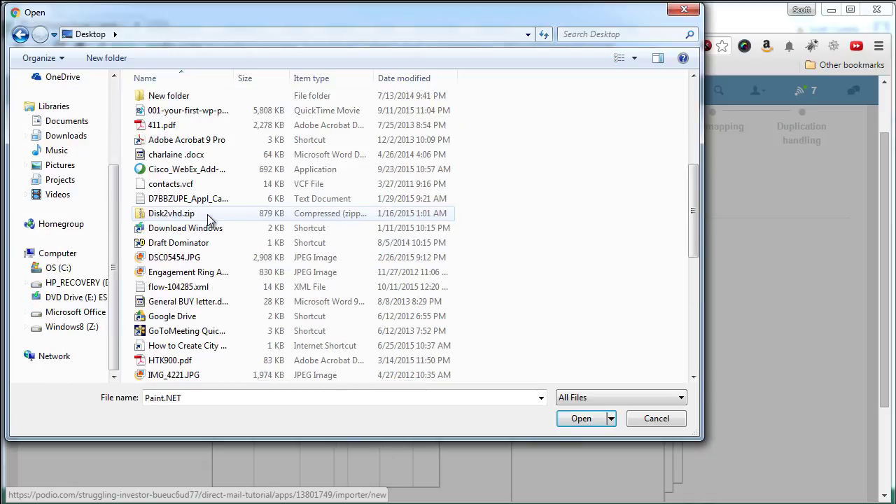
scroll(208, 218, "down", 3)
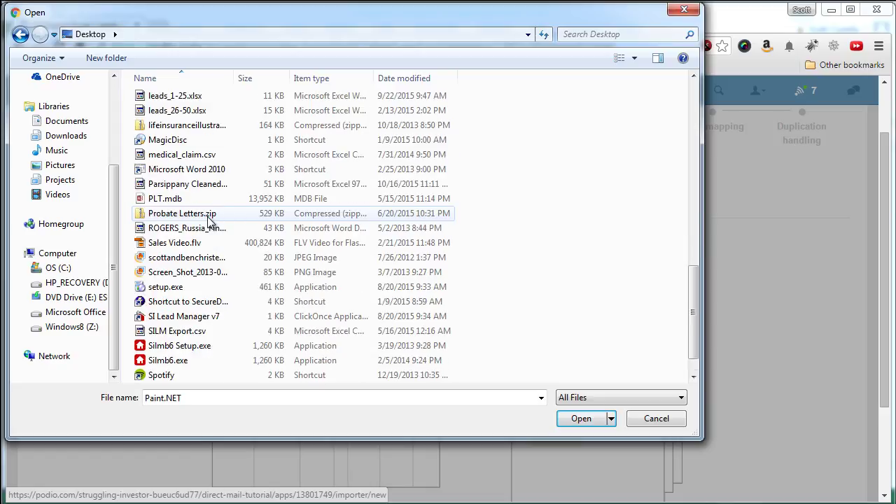
scroll(208, 219, "up", 2)
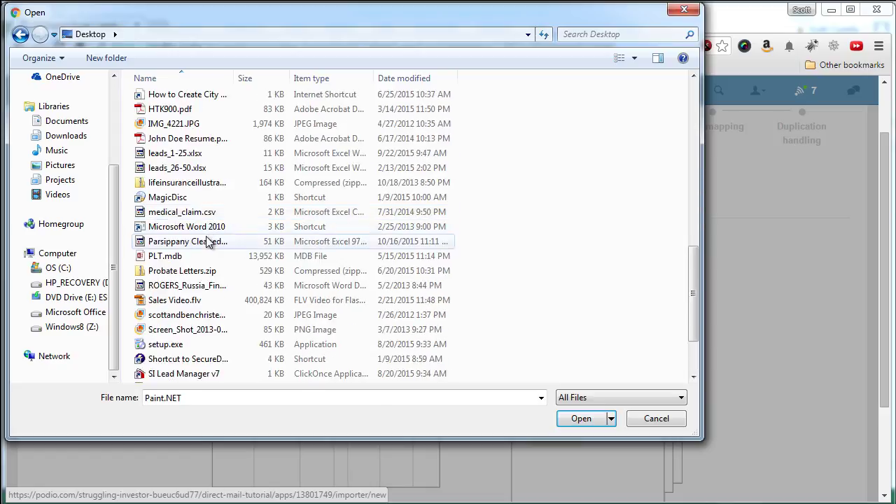
left_click(207, 243)
left_click(590, 420)
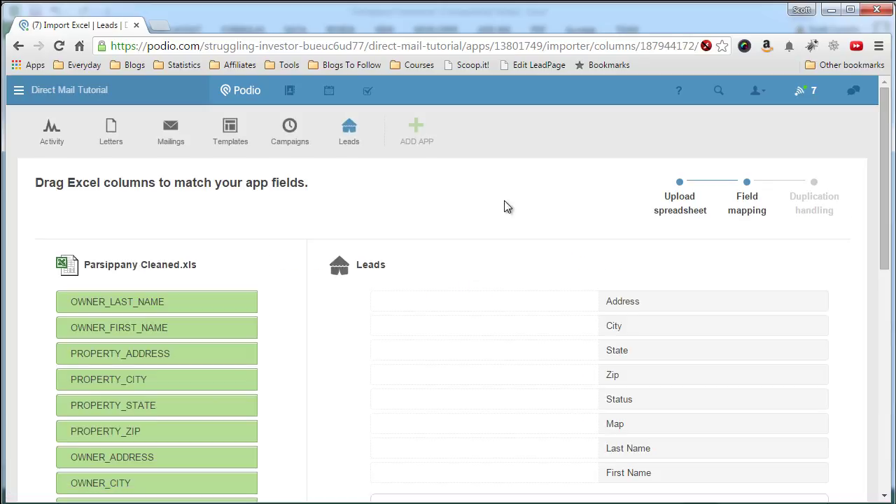
Step: Scroll through the field-mapping page to review the 13 spreadsheet columns beside the Leads fields
scroll(494, 238, "down", 2)
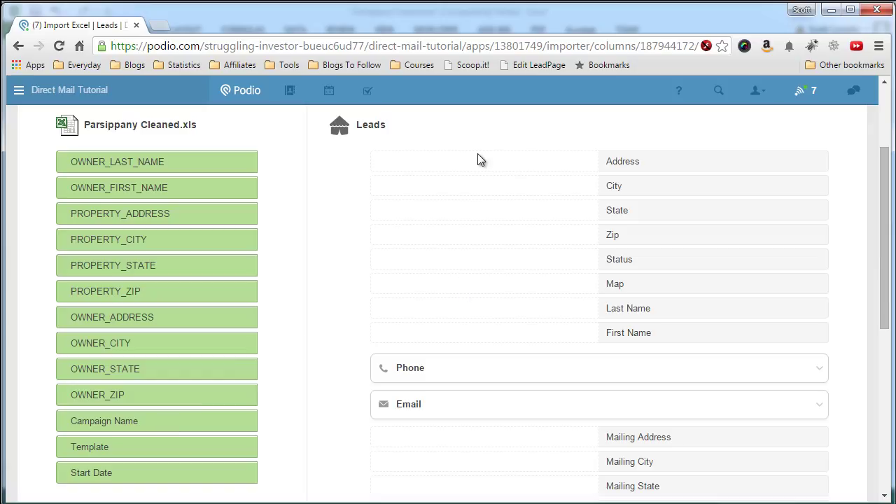
scroll(483, 171, "up", 1)
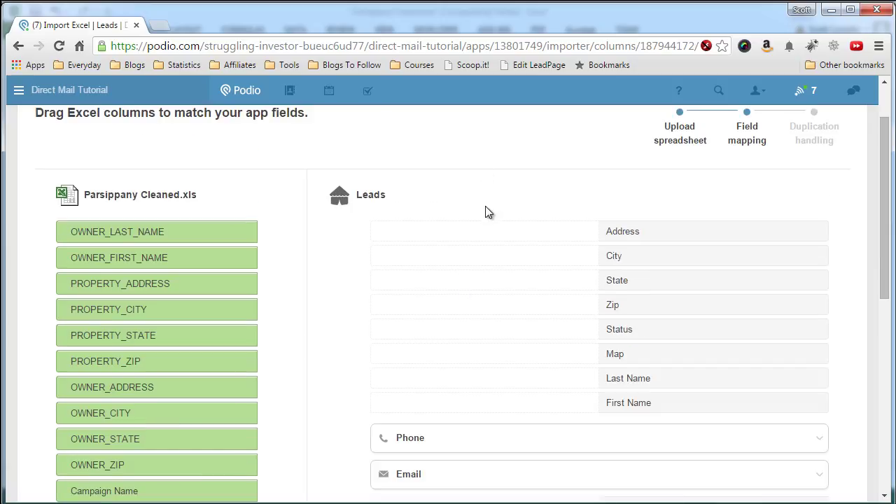
scroll(490, 203, "down", 1)
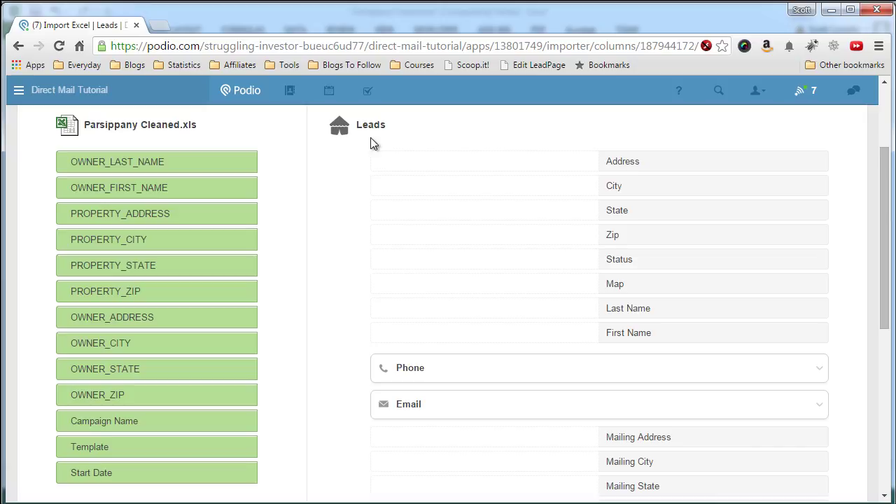
scroll(344, 291, "down", 1)
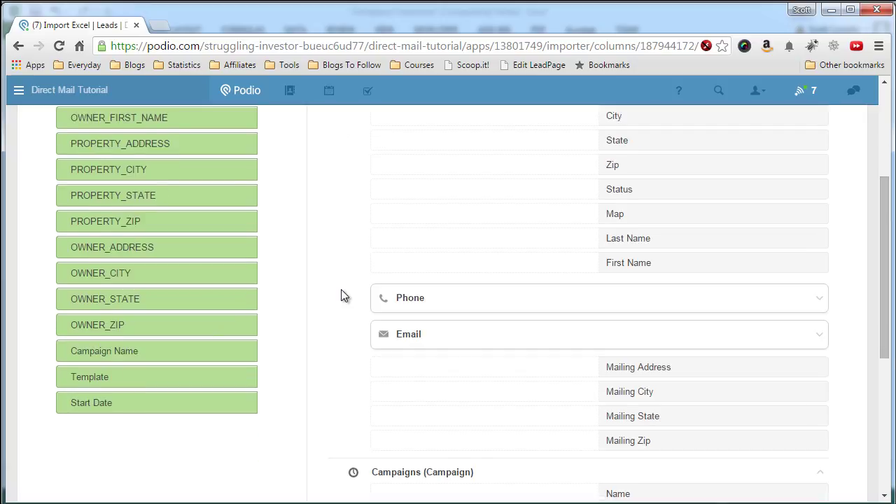
scroll(341, 289, "down", 1)
scroll(341, 294, "down", 1)
scroll(341, 294, "down", 1)
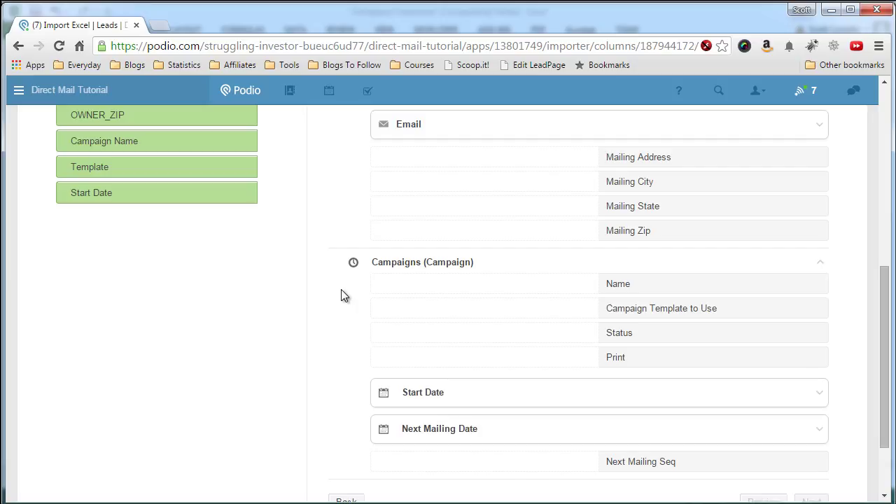
scroll(343, 295, "down", 1)
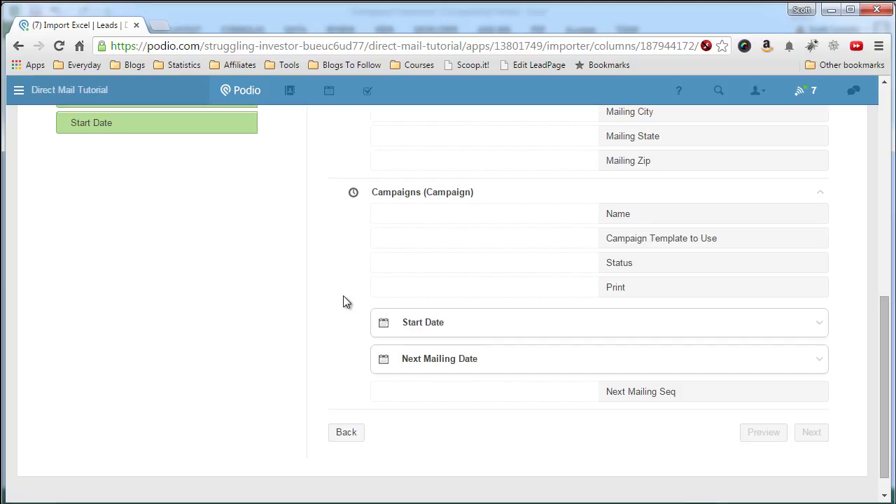
scroll(344, 301, "up", 5)
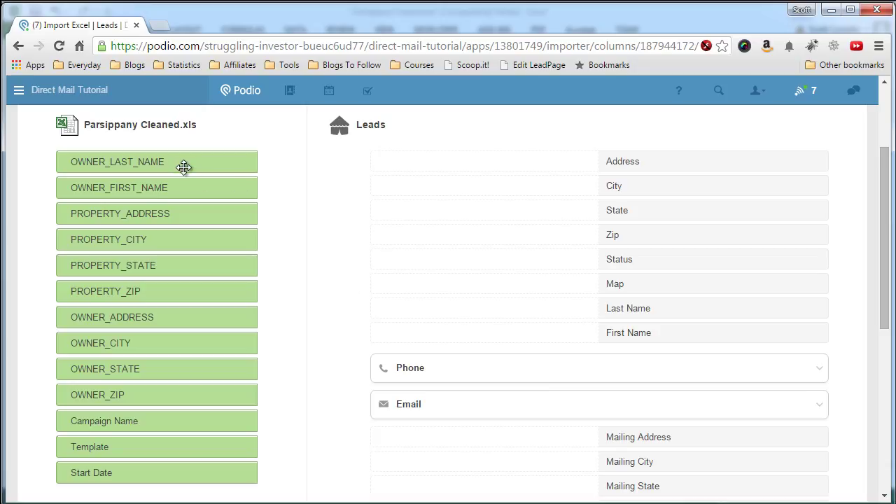
Step: Map owner last/first name and PROPERTY_ADDRESS, CITY, STATE, ZIP to the Leads name and address fields
left_click_drag(180, 166, 444, 318)
left_click_drag(224, 196, 463, 343)
left_click_drag(180, 208, 336, 191)
left_click_drag(233, 204, 450, 163)
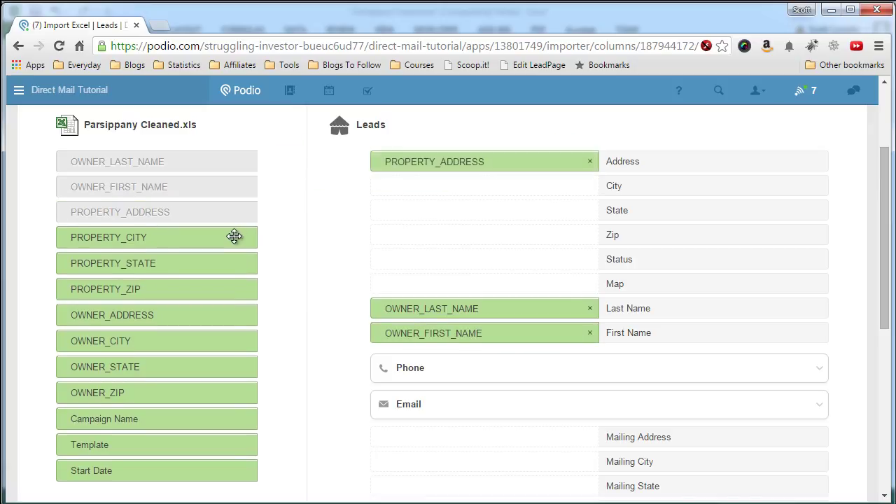
left_click_drag(233, 236, 486, 188)
left_click_drag(254, 258, 492, 210)
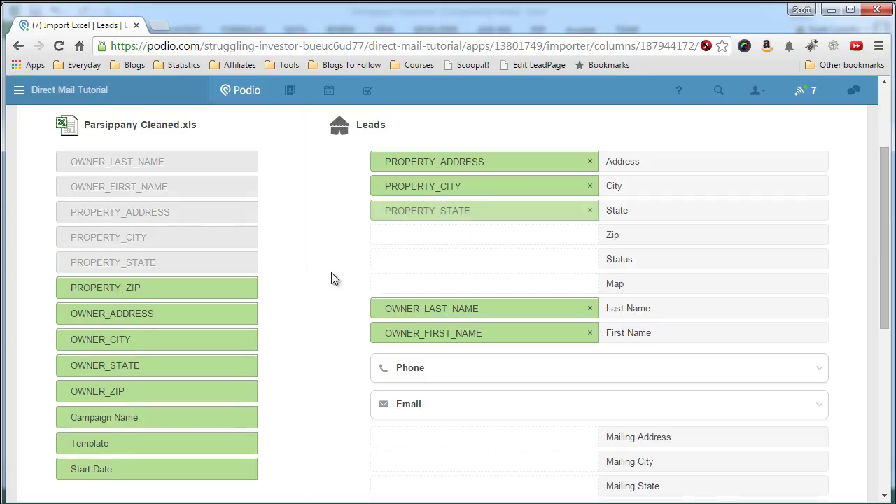
left_click_drag(240, 288, 527, 234)
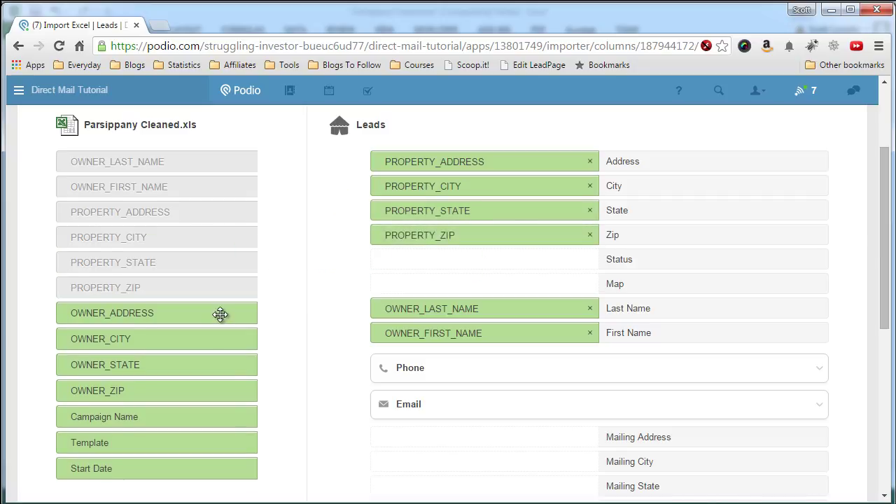
Step: Map OWNER_ADDRESS, OWNER_CITY, OWNER_STATE and OWNER_ZIP to the Mailing Address, City, State and Zip fields
left_click_drag(222, 315, 469, 437)
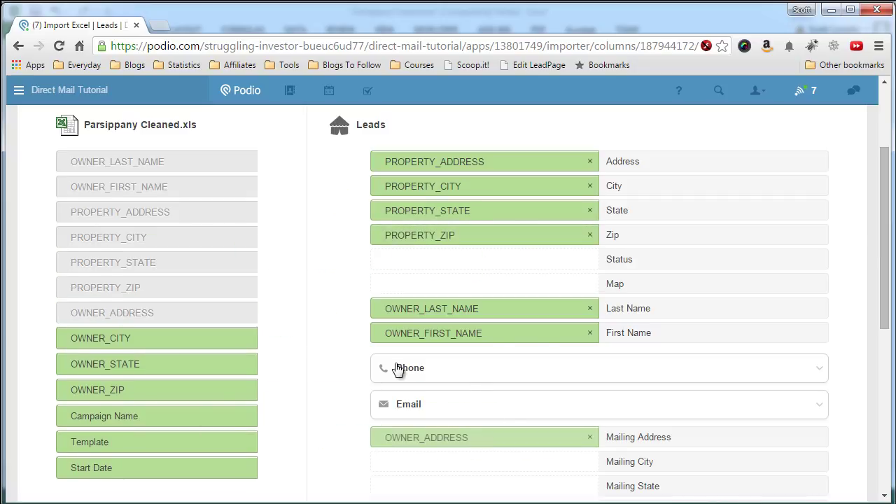
scroll(385, 350, "down", 2)
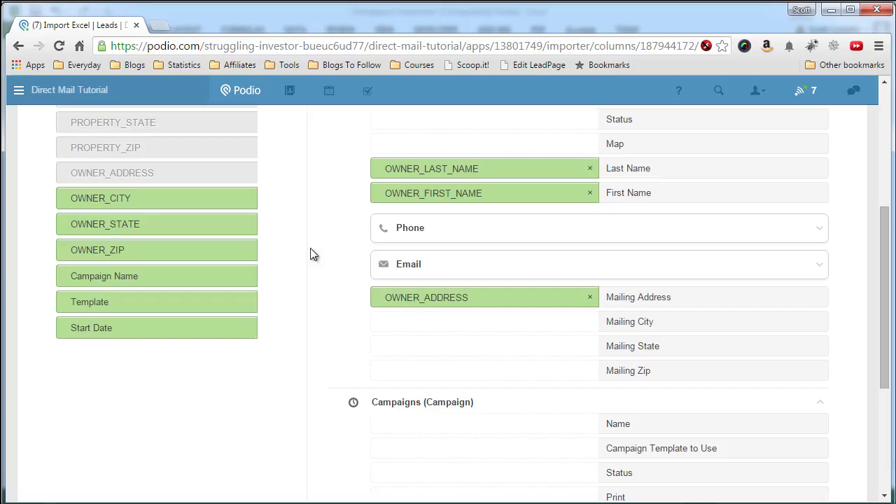
left_click_drag(201, 199, 473, 324)
left_click_drag(215, 230, 441, 345)
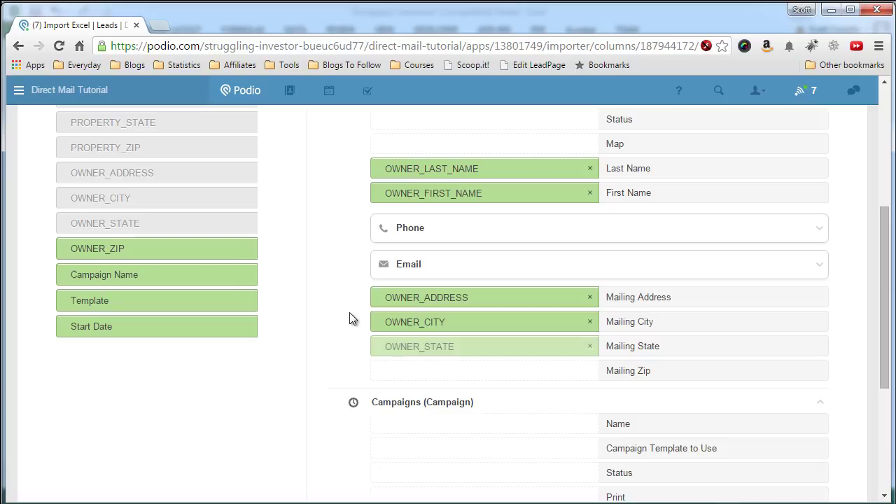
left_click_drag(217, 250, 508, 369)
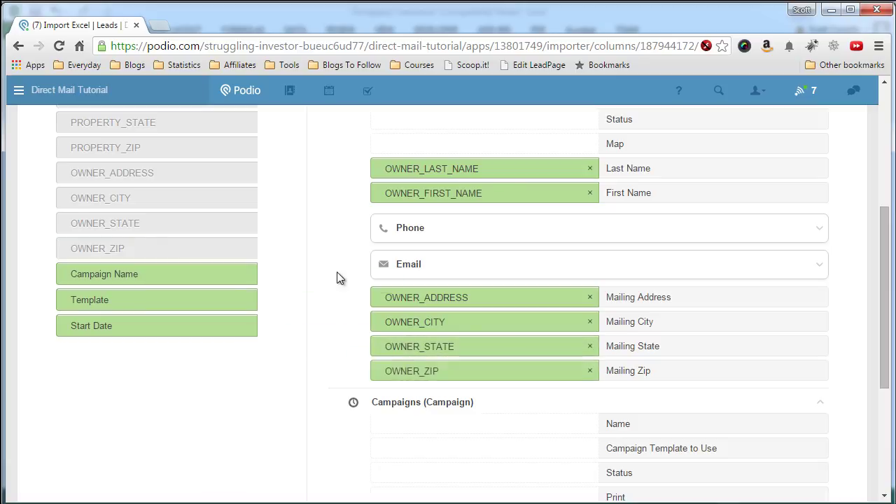
scroll(315, 253, "up", 2)
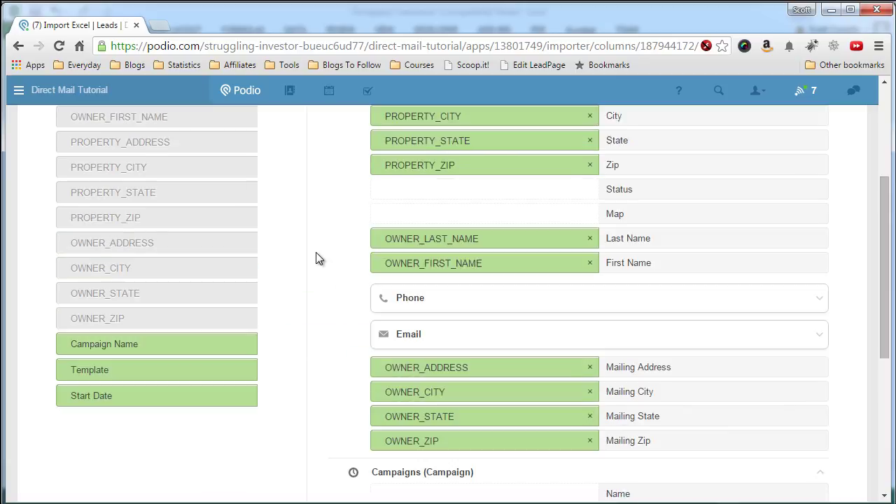
scroll(321, 248, "down", 1)
left_click_drag(234, 152, 353, 200)
left_click(342, 200)
scroll(336, 231, "up", 2)
scroll(335, 231, "down", 1)
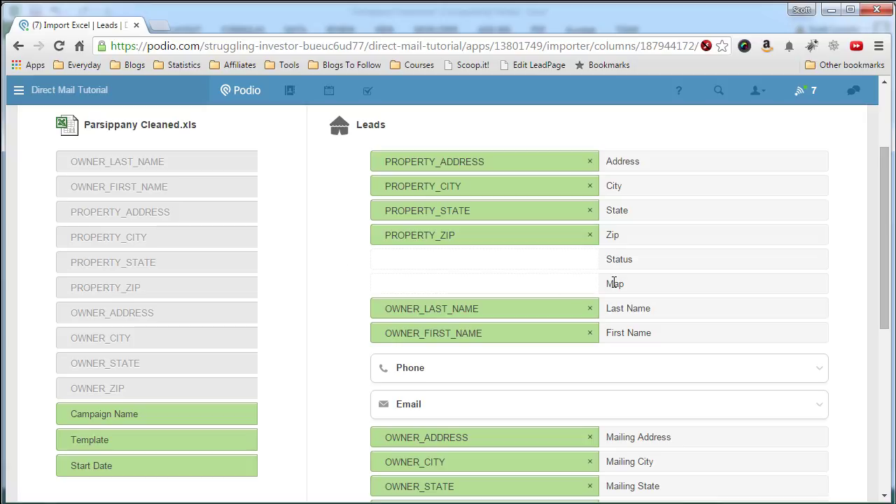
Step: Check the OWNER_ADDRESS heading in cell G1 of the spreadsheet, then return to the Podio mapping
key("alt+Tab")
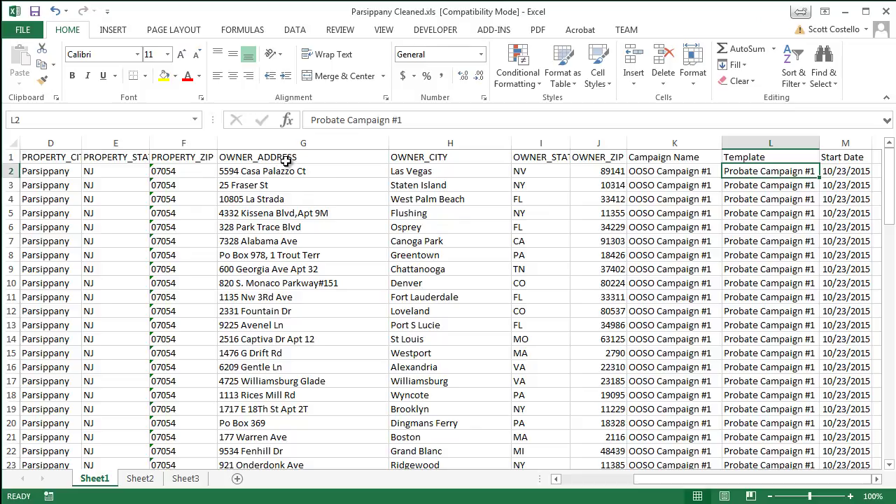
left_click(336, 155)
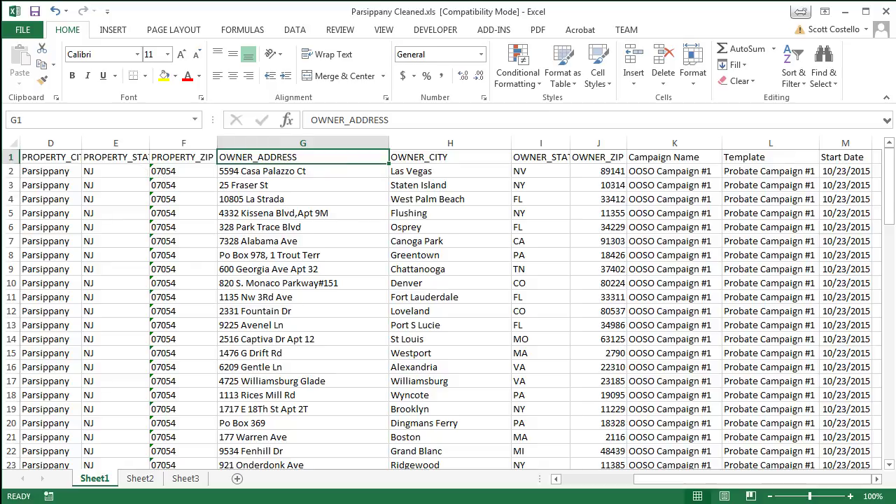
key("alt+Tab")
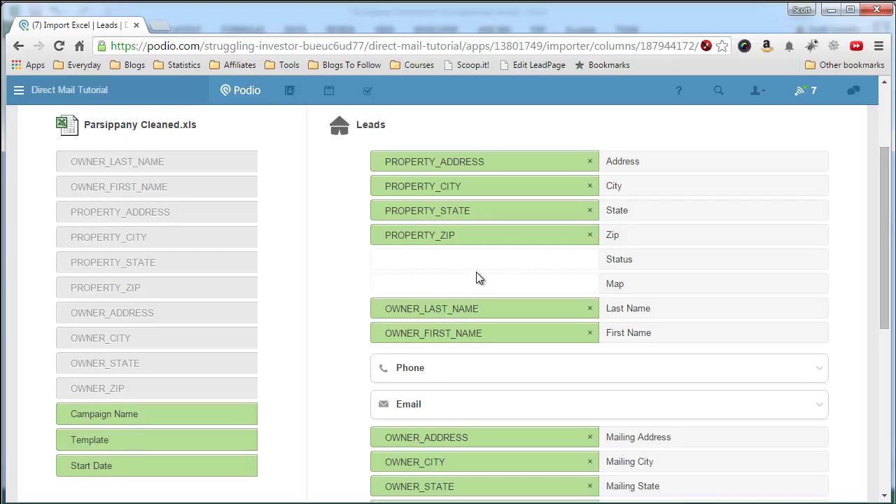
Step: Map Campaign Name to the campaign's Name field and Template to Campaign Template to Use
scroll(335, 261, "down", 2)
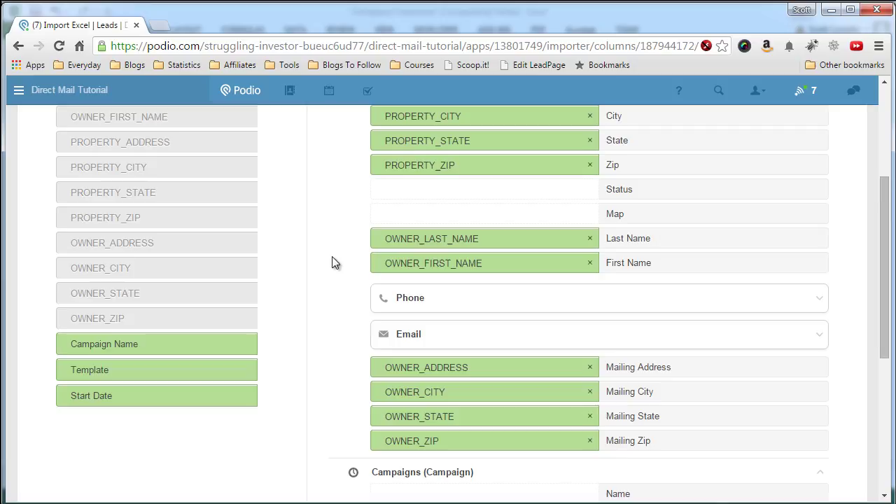
scroll(333, 255, "up", 1)
scroll(335, 253, "down", 1)
scroll(334, 254, "down", 1)
scroll(335, 247, "up", 3)
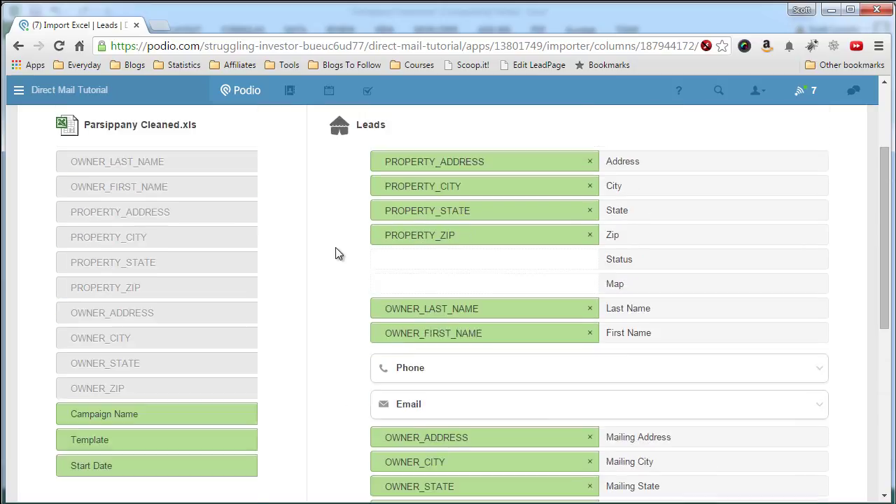
scroll(335, 253, "up", 1)
scroll(336, 259, "down", 2)
scroll(334, 260, "up", 2)
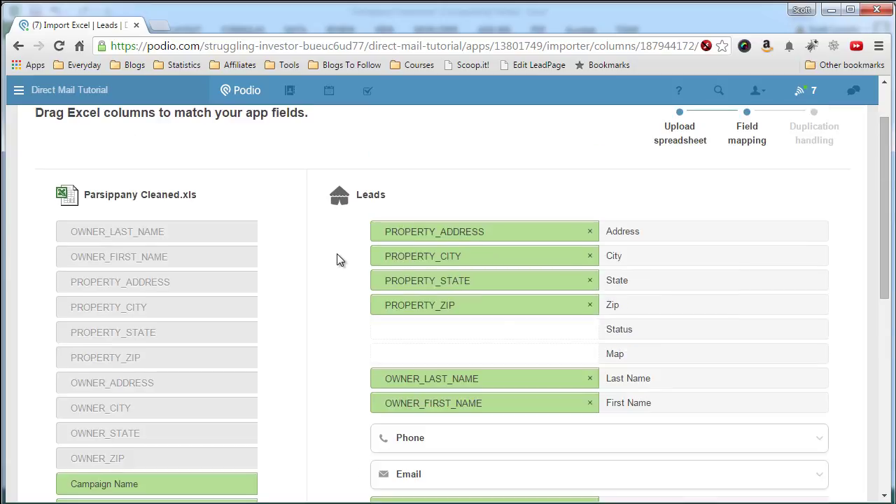
scroll(337, 259, "down", 5)
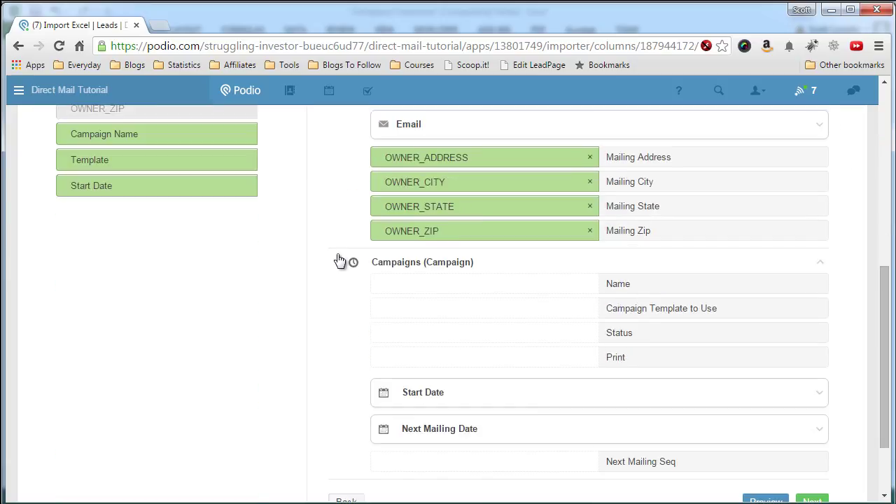
left_click_drag(180, 135, 484, 292)
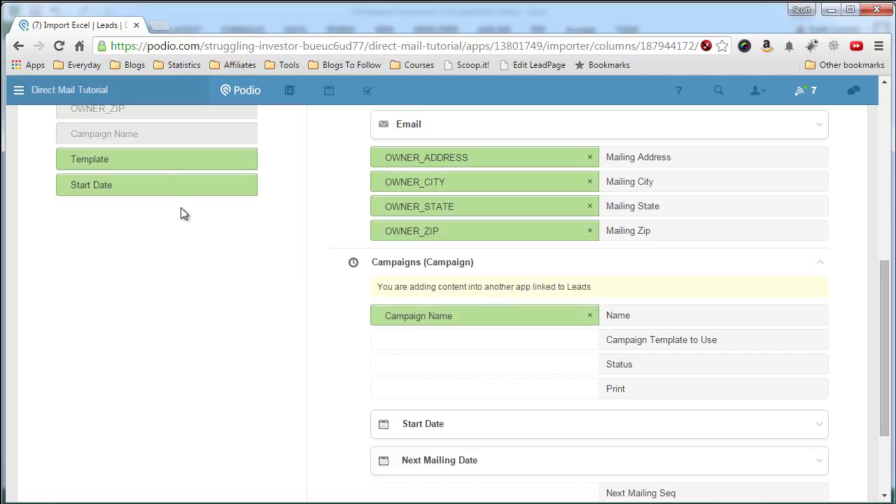
left_click_drag(152, 164, 468, 346)
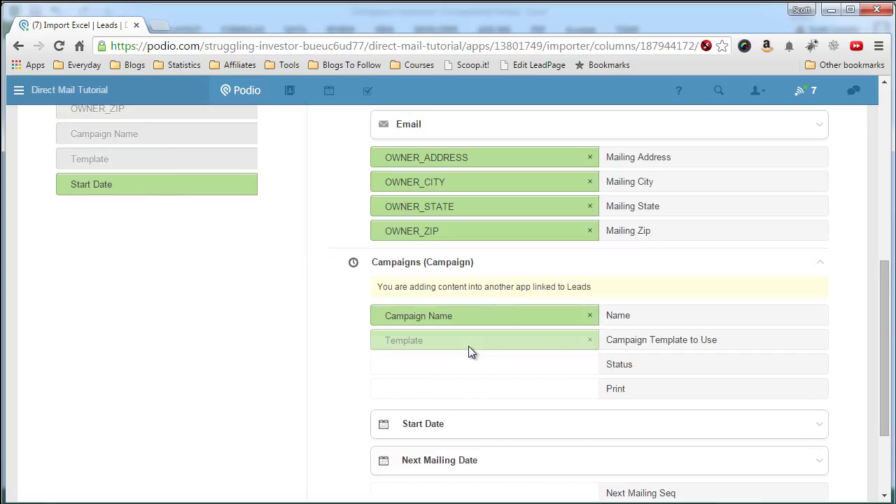
Step: Expand the Start Date options and map the Start Date column onto the campaign's Start date
scroll(236, 281, "down", 1)
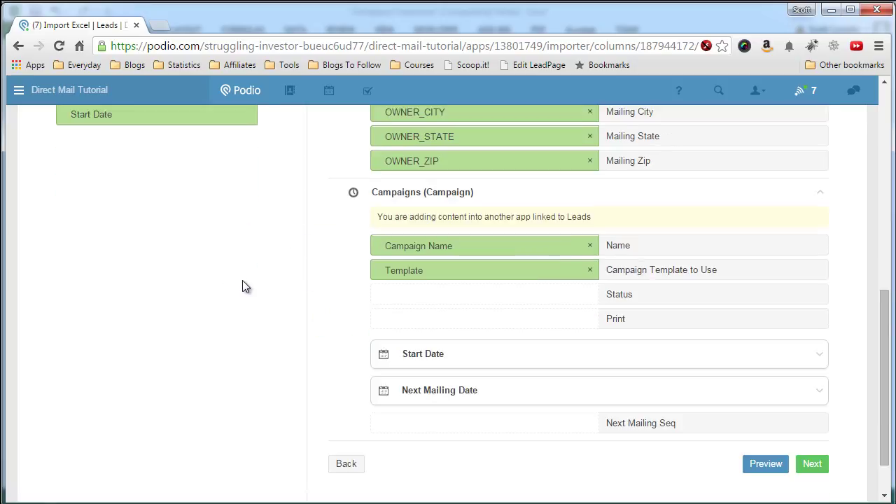
left_click(439, 358)
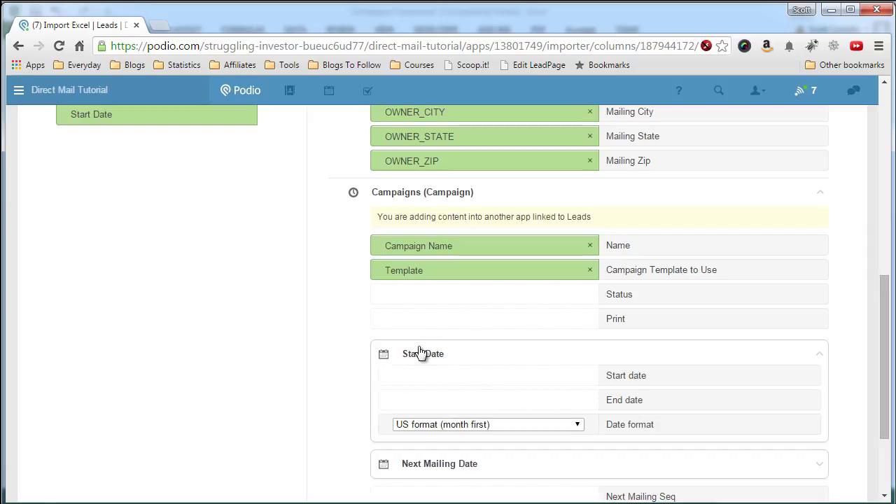
left_click_drag(162, 117, 455, 377)
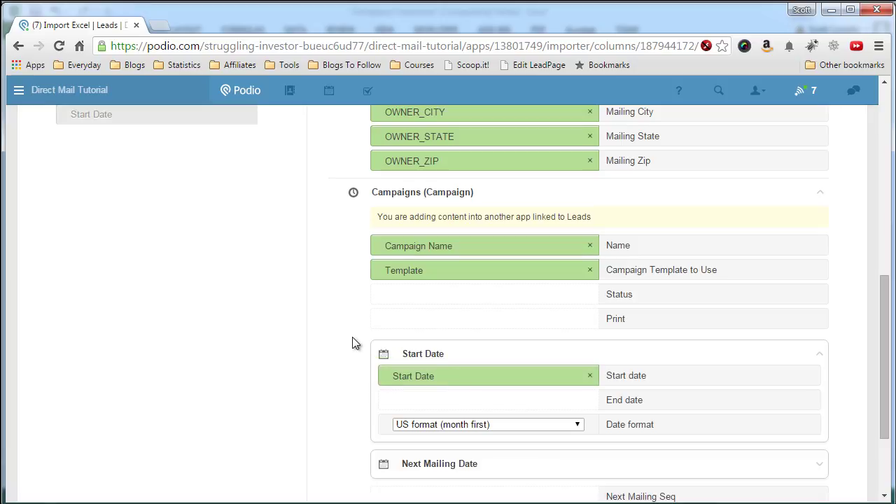
scroll(335, 359, "down", 1)
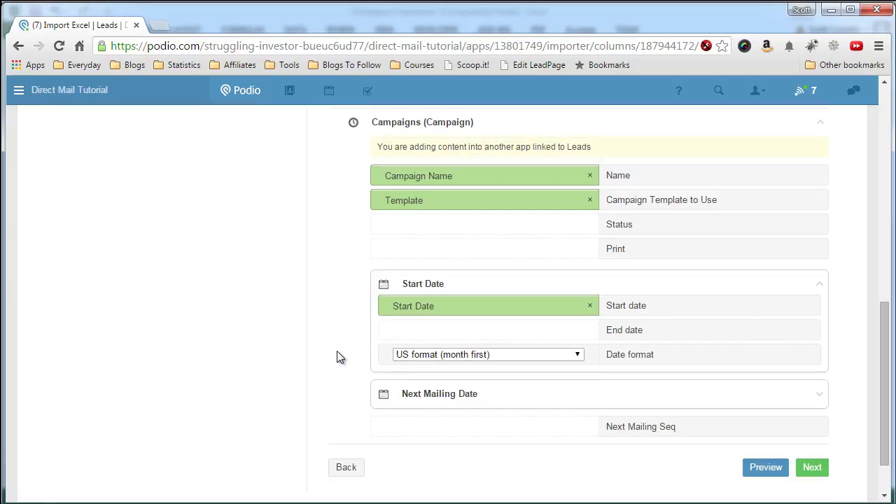
scroll(337, 357, "up", 1)
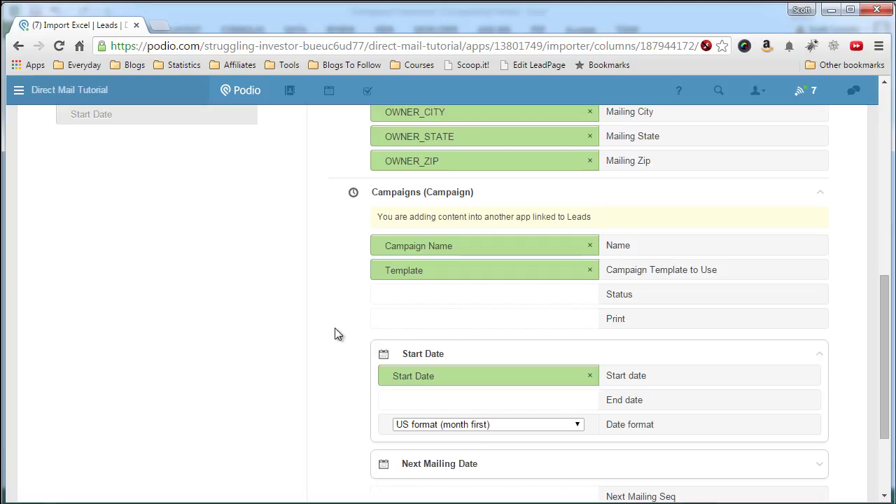
scroll(331, 324, "down", 1)
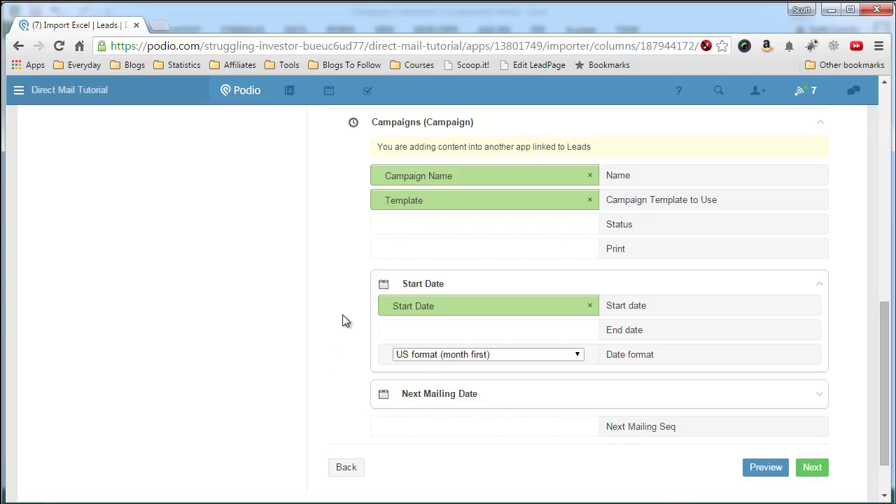
scroll(348, 322, "up", 8)
scroll(344, 321, "down", 10)
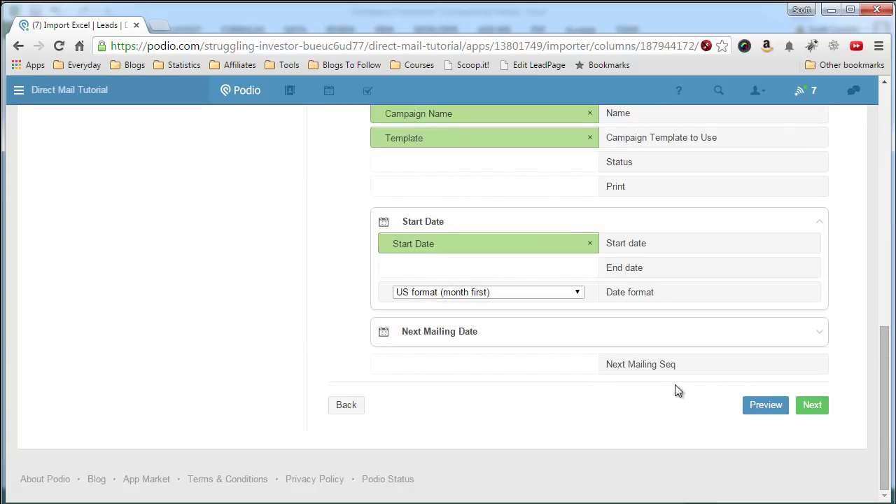
Step: Continue to the import preview and match duplicate leads on Address, City and campaign Name
left_click(814, 405)
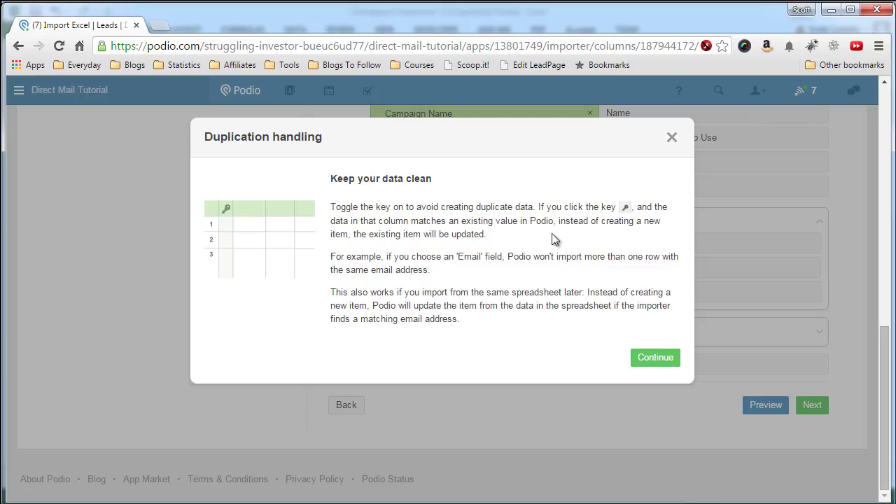
left_click(640, 358)
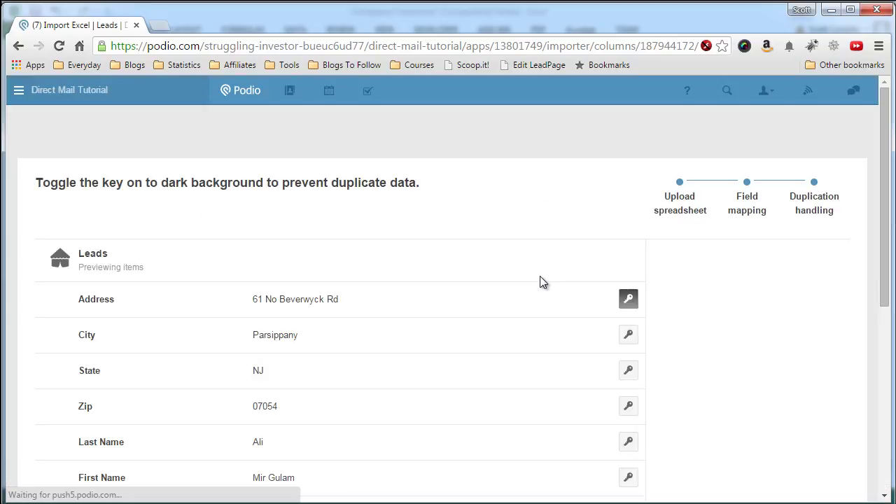
scroll(492, 265, "down", 2)
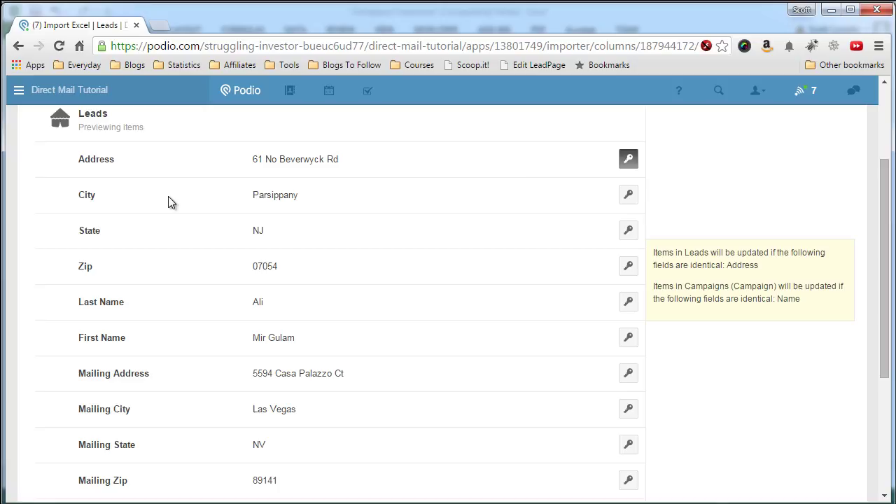
left_click(627, 195)
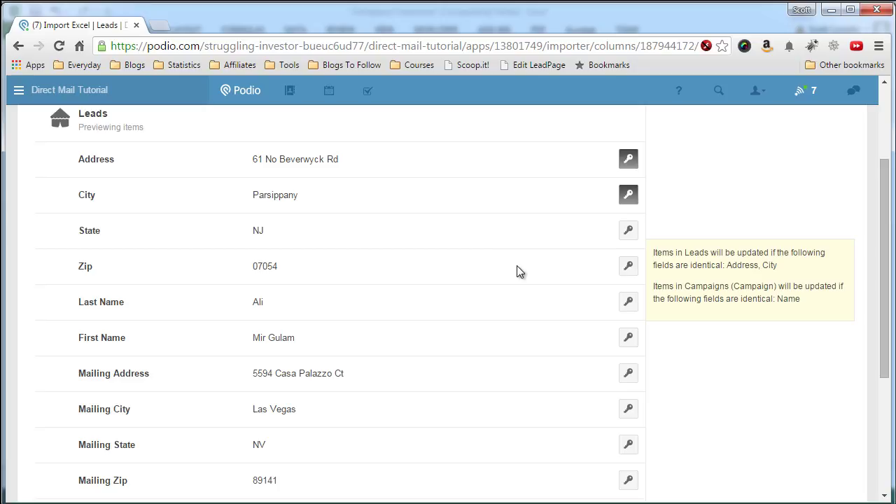
scroll(534, 273, "down", 2)
scroll(535, 273, "down", 1)
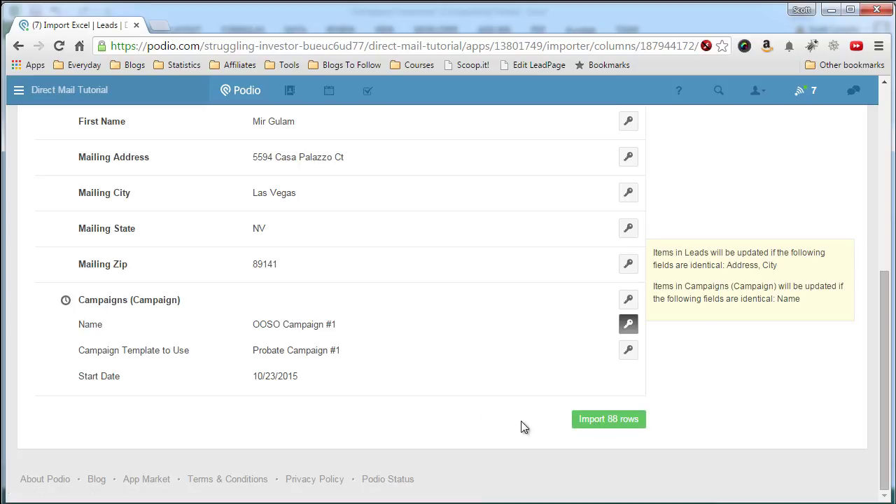
Step: Import all 88 rows into Leads and reload to list the new Parsippany, NJ 07054 leads
left_click(613, 420)
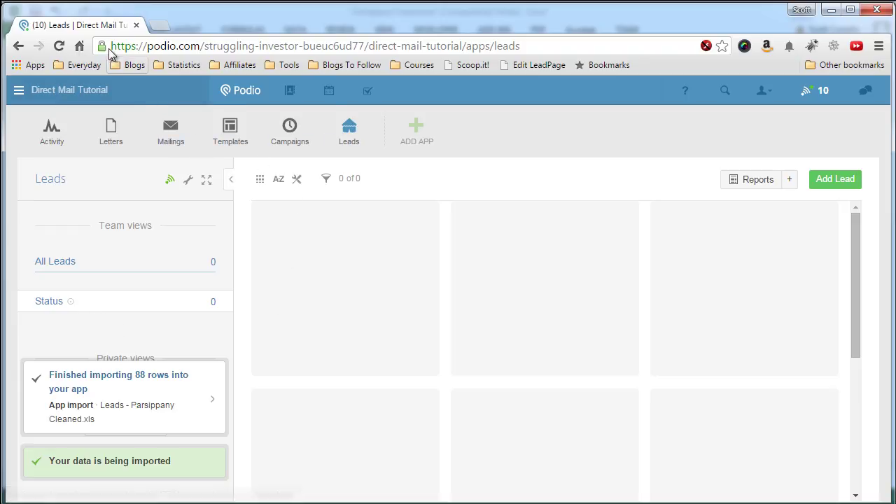
left_click(58, 45)
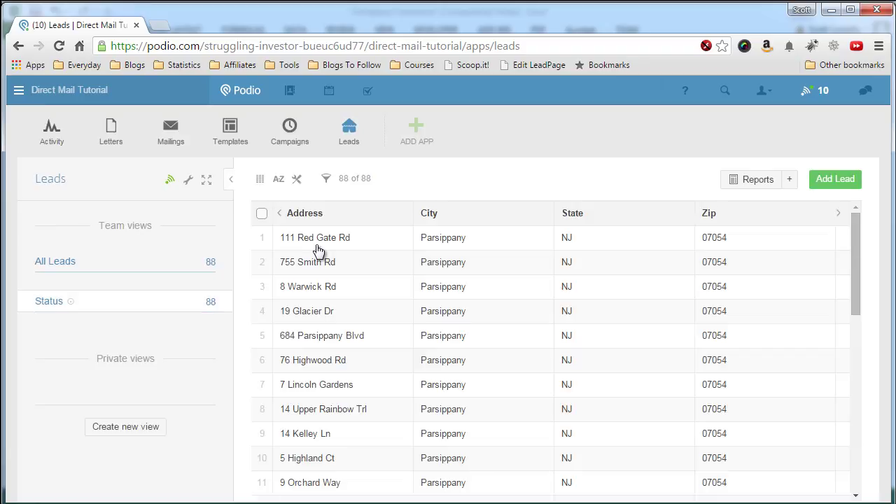
scroll(367, 276, "down", 6)
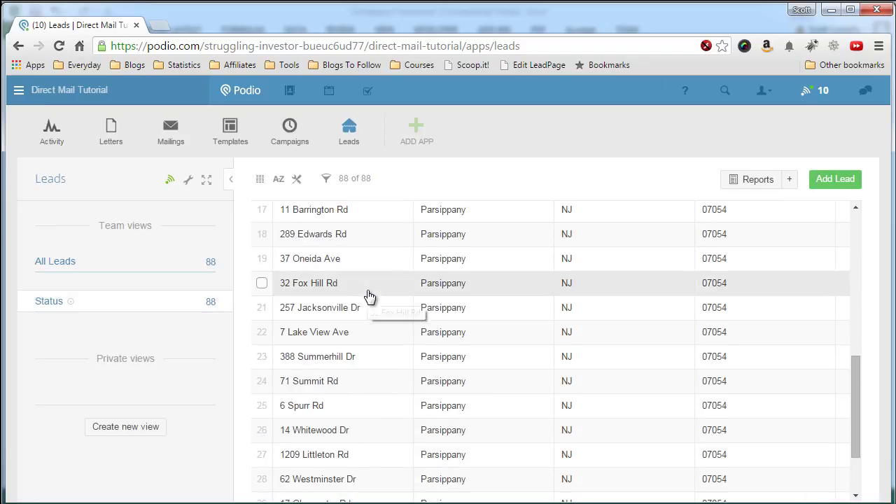
scroll(367, 296, "up", 7)
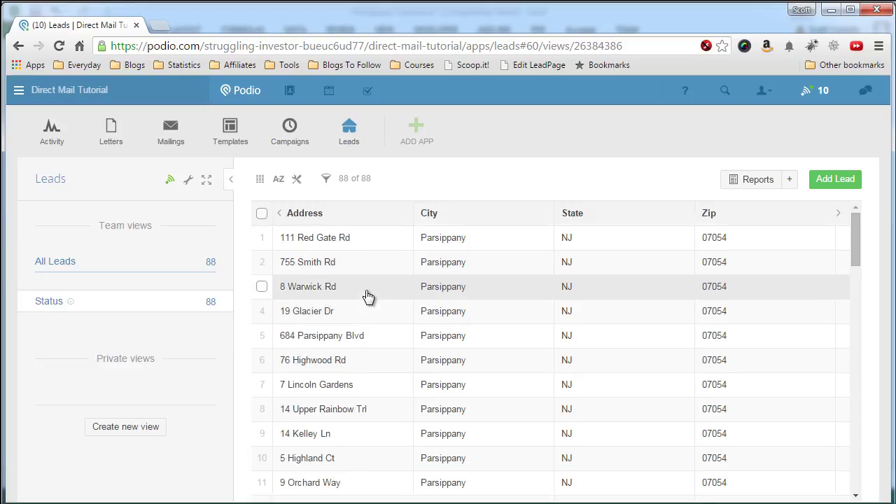
left_click(369, 237)
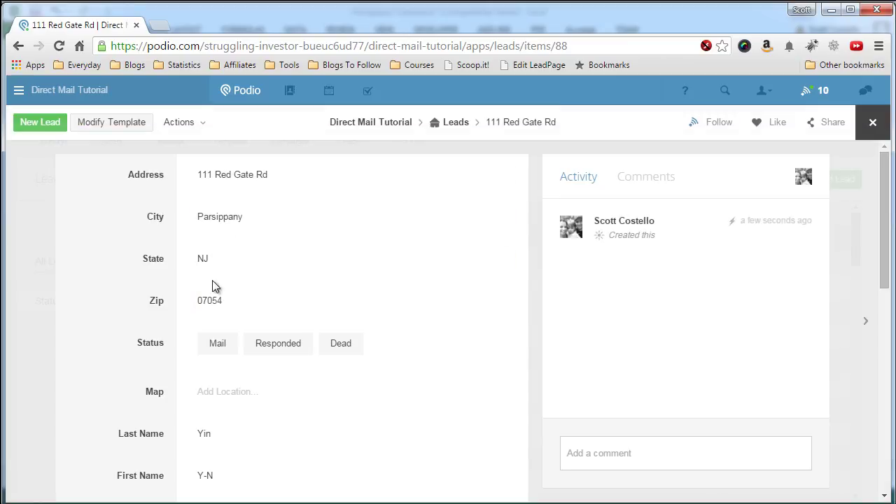
scroll(112, 311, "down", 2)
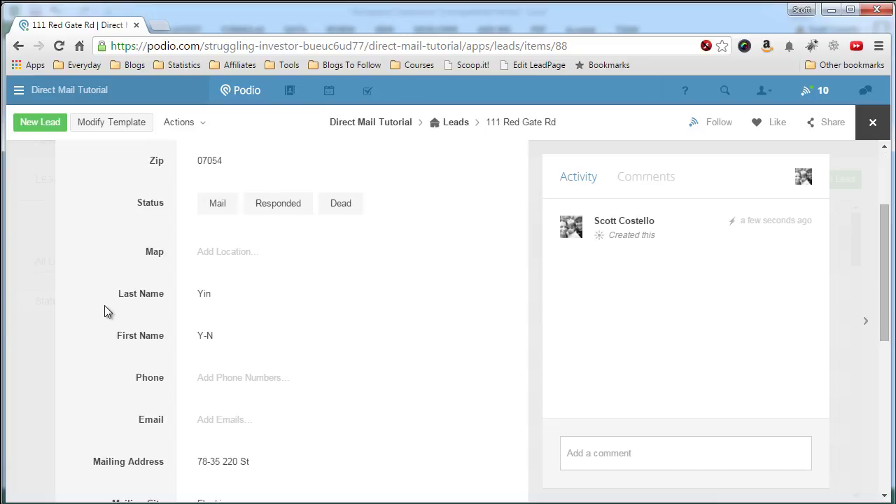
scroll(102, 280, "down", 1)
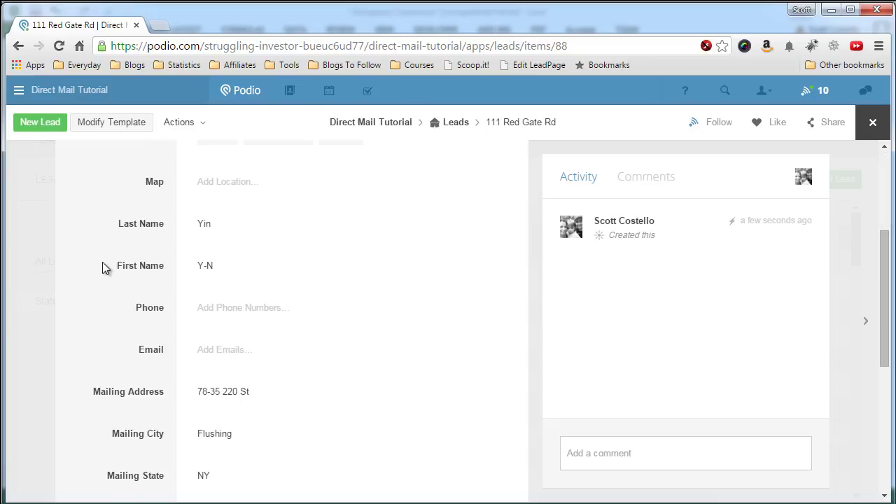
scroll(103, 263, "down", 2)
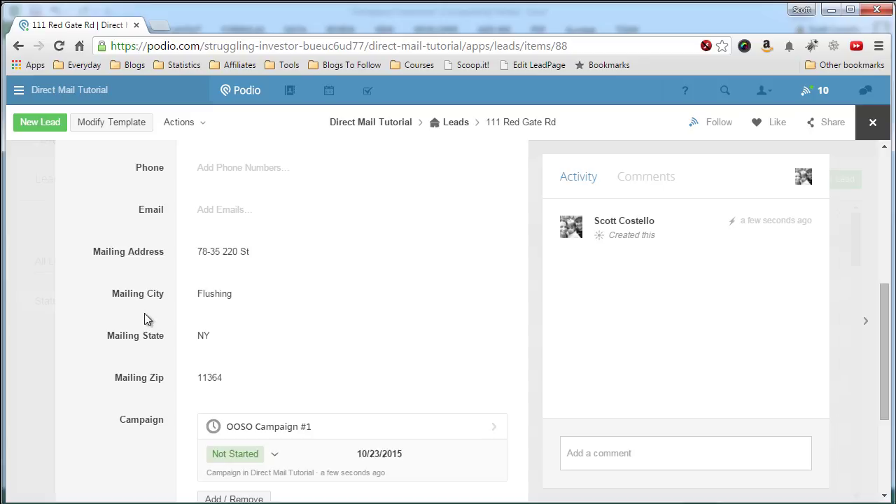
scroll(102, 351, "down", 2)
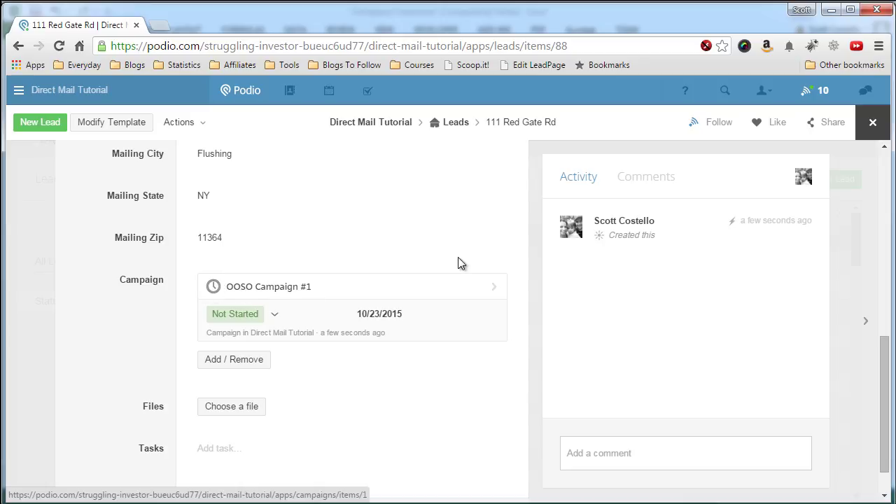
scroll(458, 256, "up", 7)
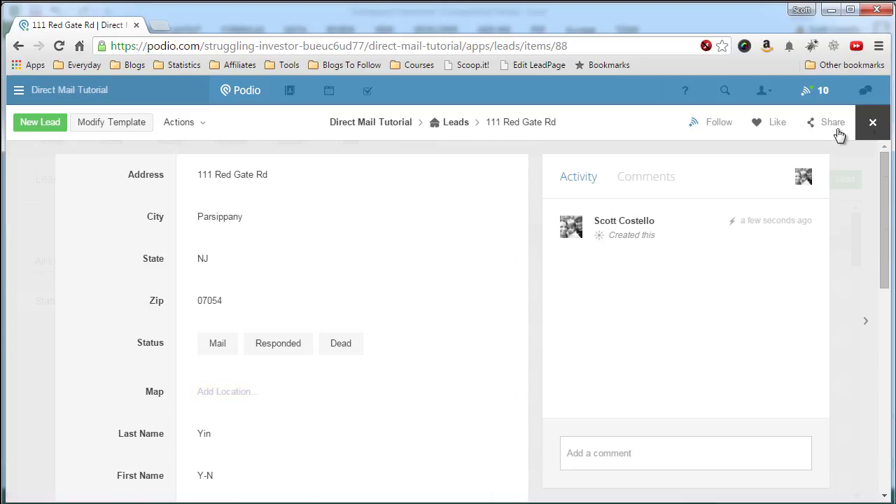
left_click(873, 123)
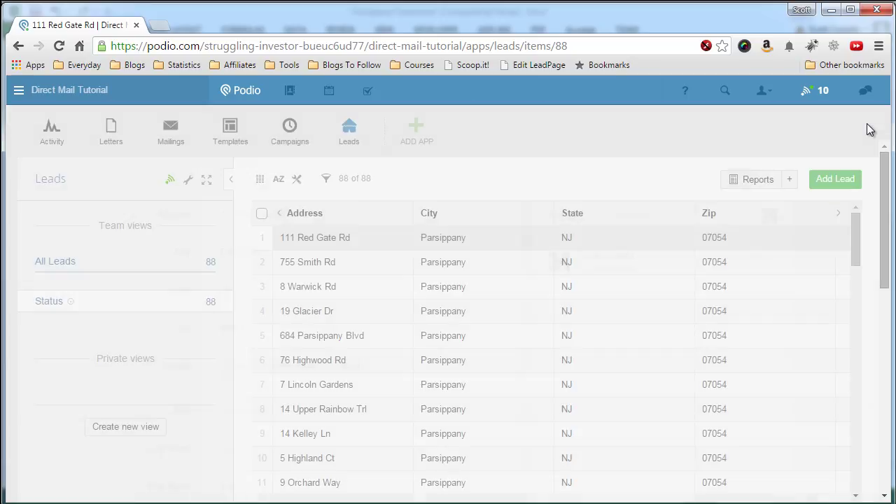
Step: Open OOSO Campaign #1 from the Campaigns app and review its Probate Campaign #1 mailing schedule
left_click(289, 140)
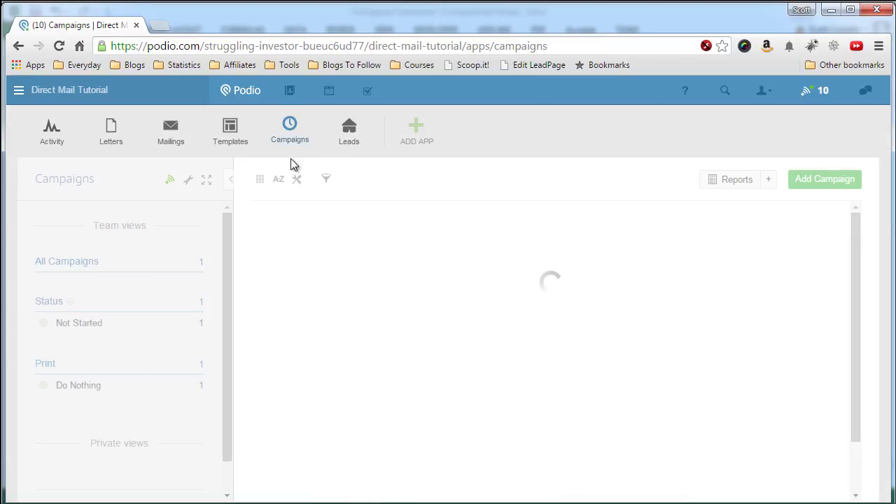
left_click(340, 241)
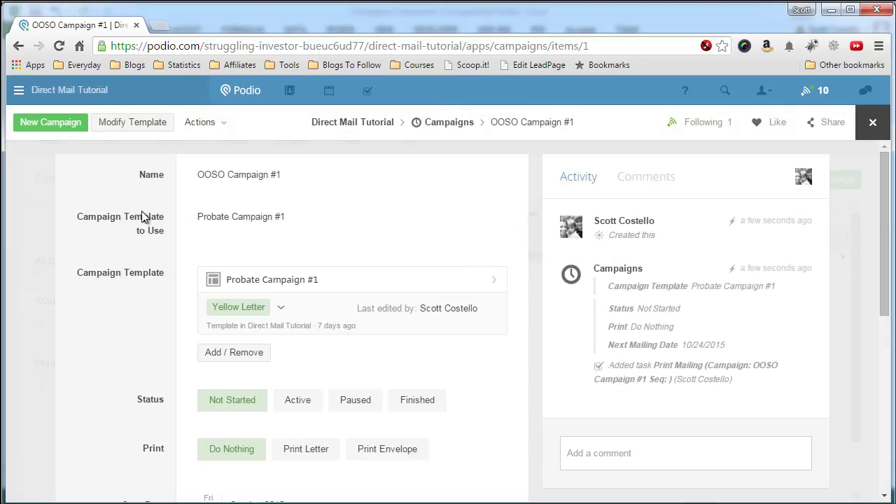
scroll(92, 214, "down", 1)
scroll(92, 215, "up", 1)
scroll(117, 228, "down", 1)
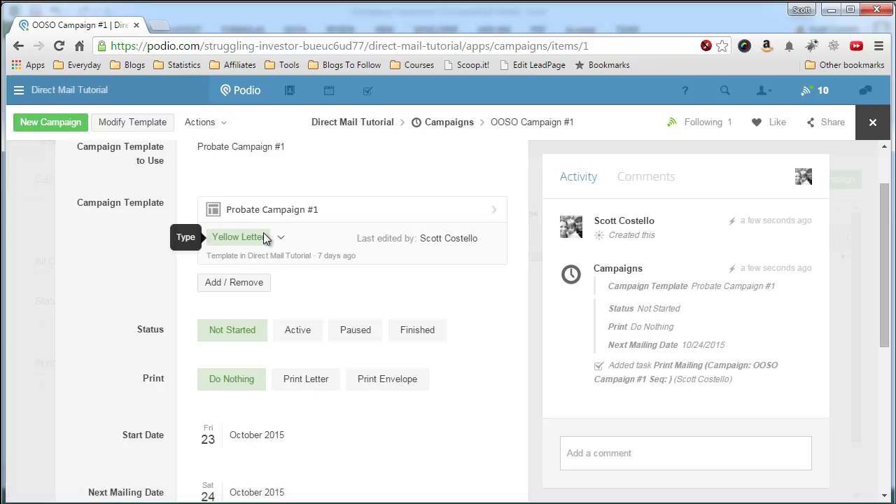
scroll(150, 262, "down", 1)
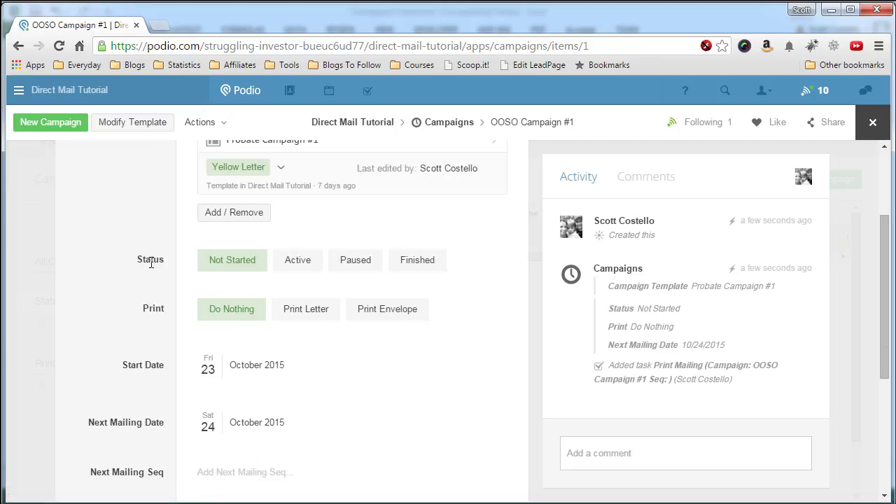
scroll(157, 270, "down", 1)
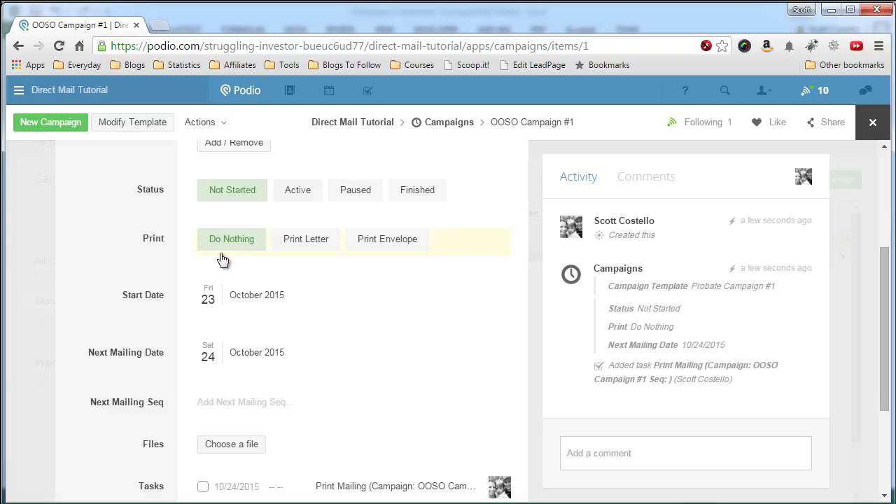
scroll(134, 245, "down", 1)
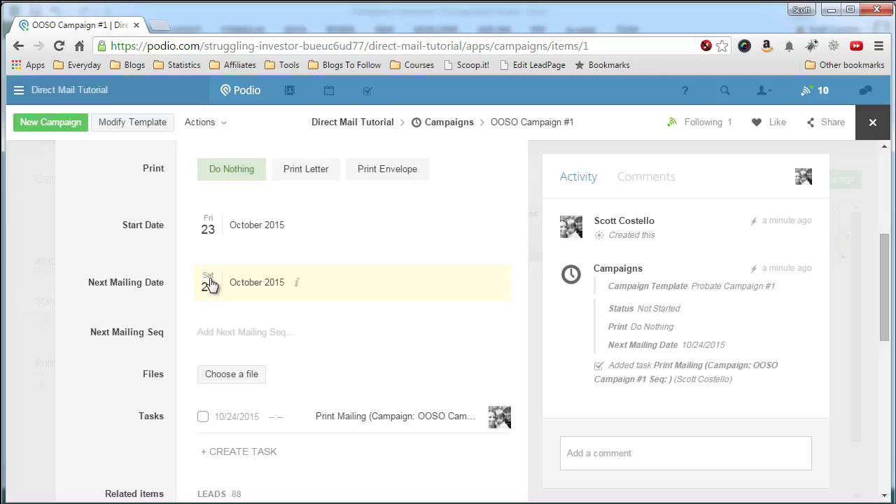
scroll(129, 260, "up", 4)
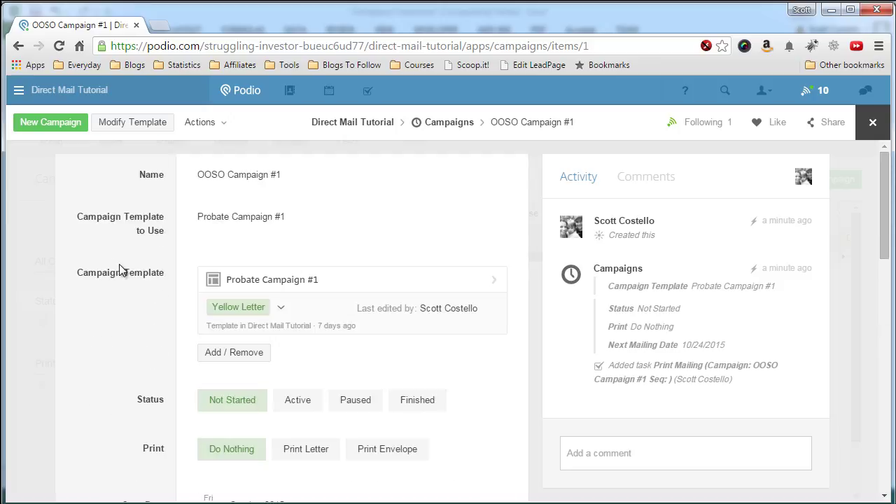
scroll(129, 266, "down", 1)
left_click(376, 213)
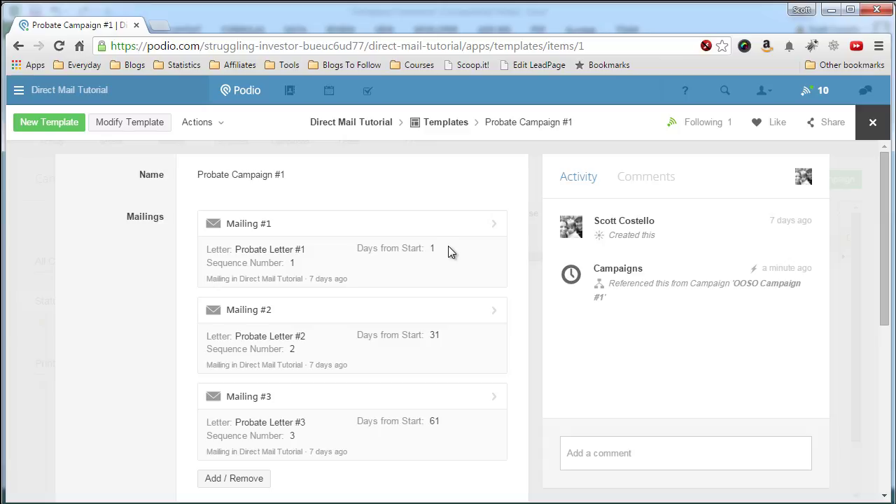
scroll(449, 252, "down", 5)
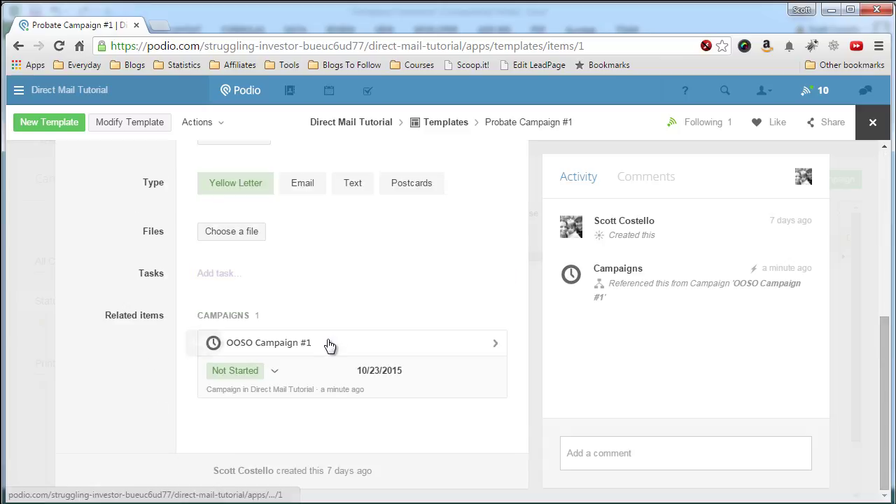
left_click(330, 346)
Step: Enter 1 in OOSO Campaign #1's Next Mailing Seq field and save it
scroll(132, 273, "down", 1)
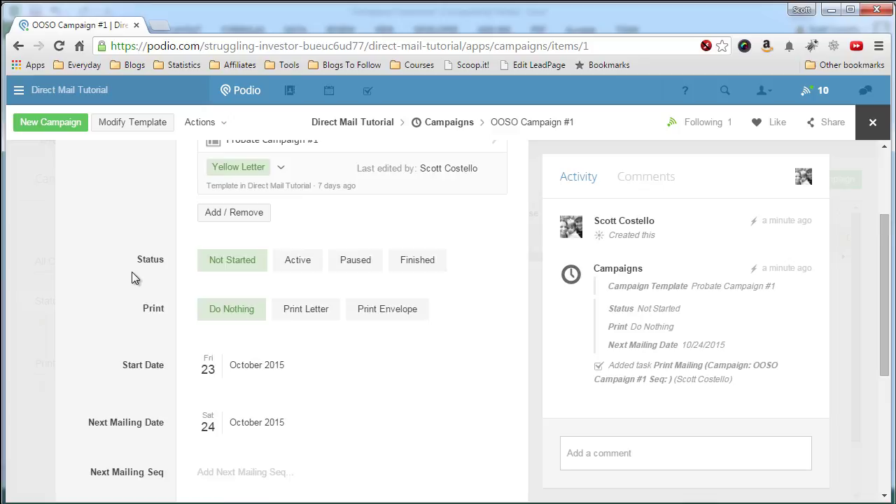
scroll(132, 273, "down", 1)
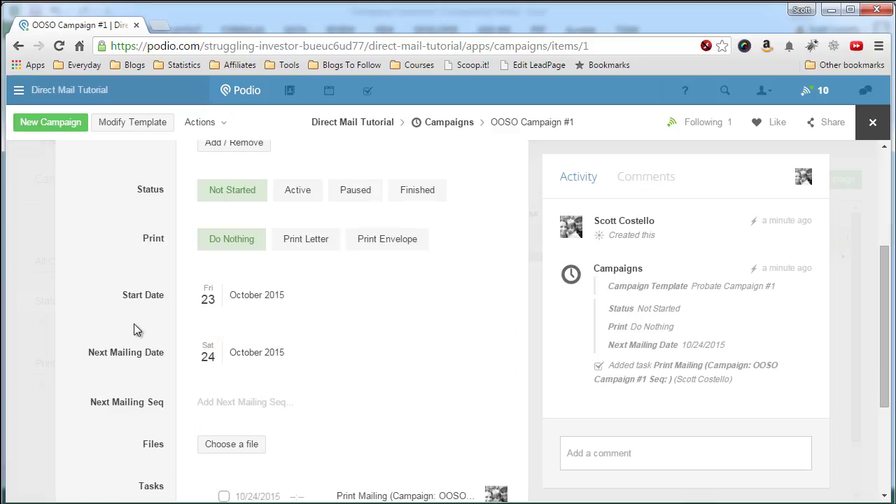
scroll(132, 322, "down", 2)
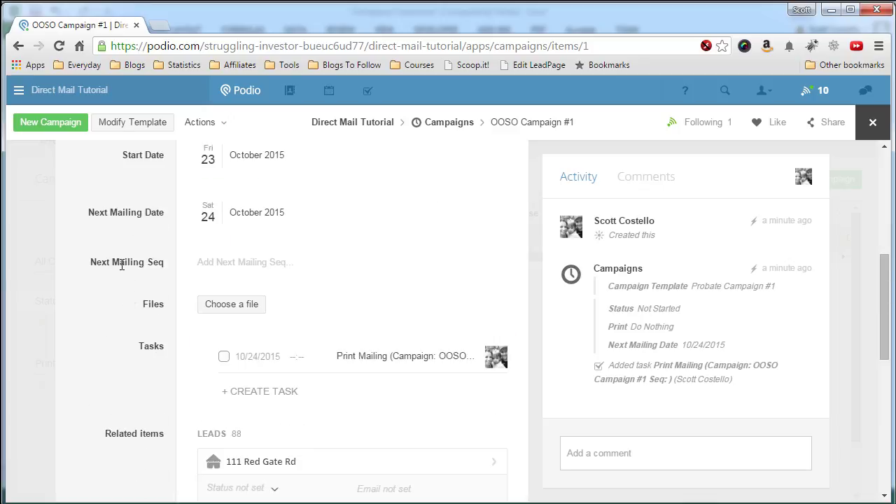
left_click(229, 263)
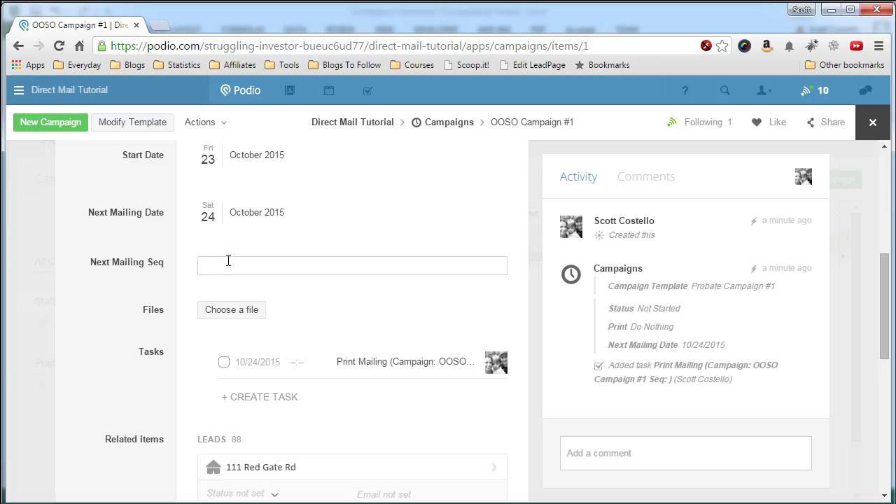
left_click(86, 236)
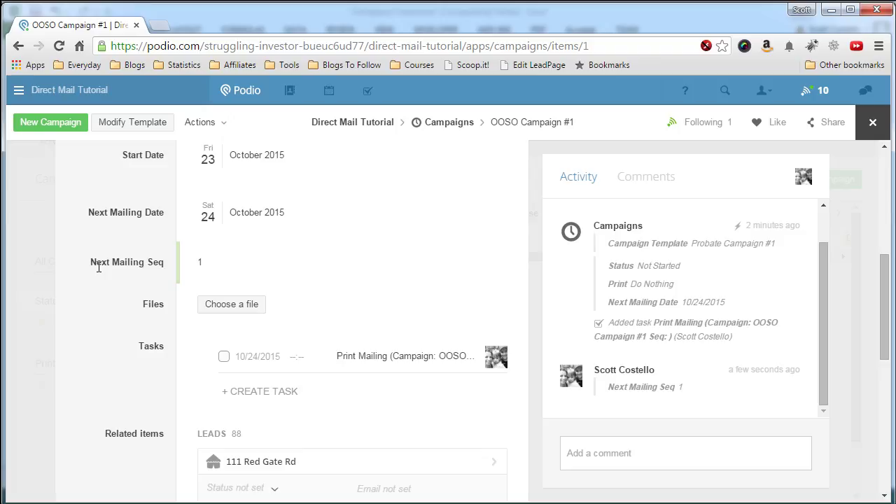
scroll(98, 270, "down", 1)
scroll(100, 272, "up", 5)
scroll(102, 267, "up", 1)
scroll(101, 268, "down", 3)
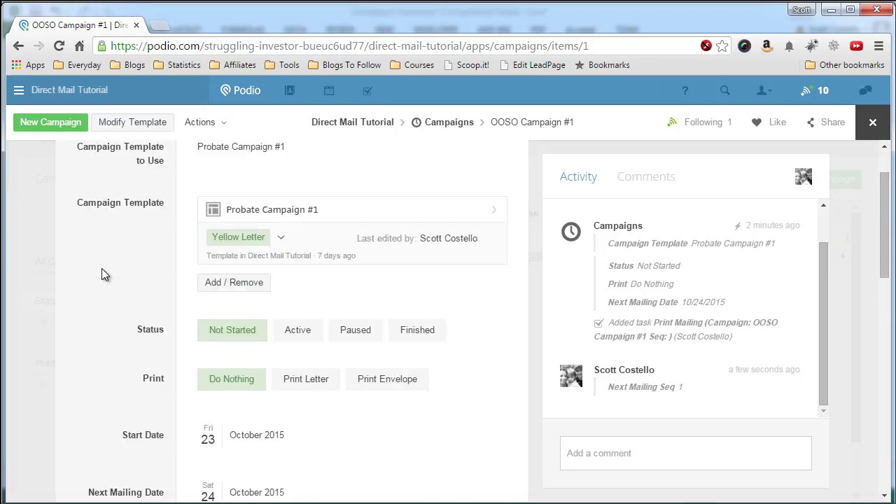
scroll(85, 298, "up", 2)
scroll(104, 301, "down", 1)
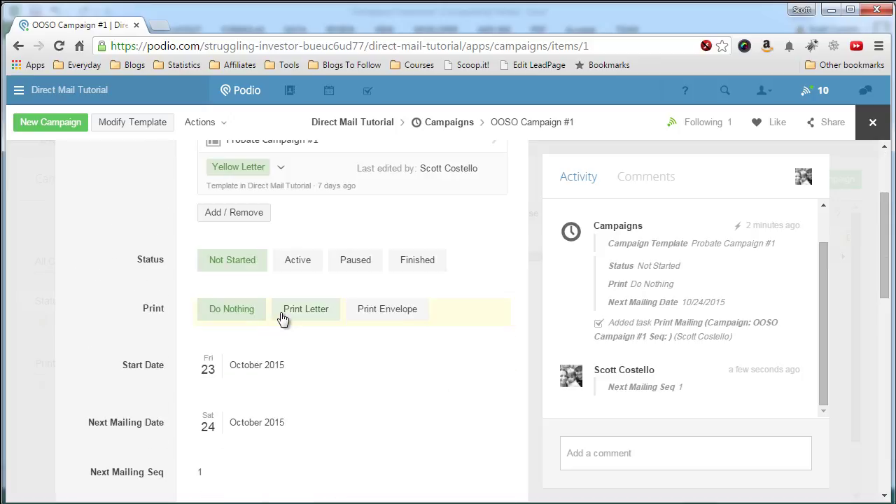